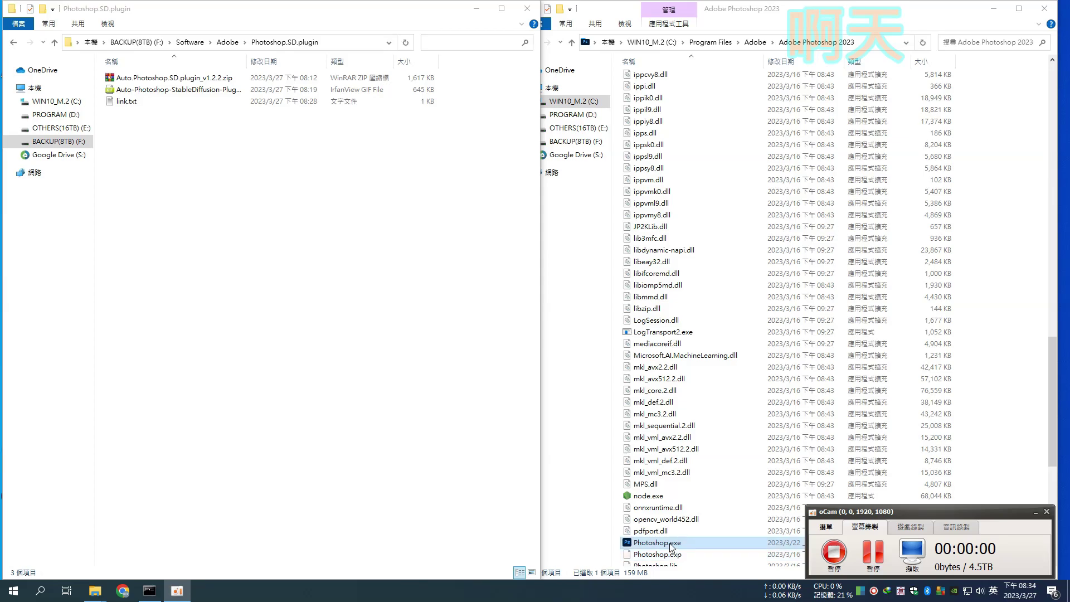
Open Photoshop's Plug-ins folder and view Auto.Photoshop.SD.plugin_v1.2.2.zip's contents in WinRAR
{"action": "left_click", "coordinate": [869, 42]}
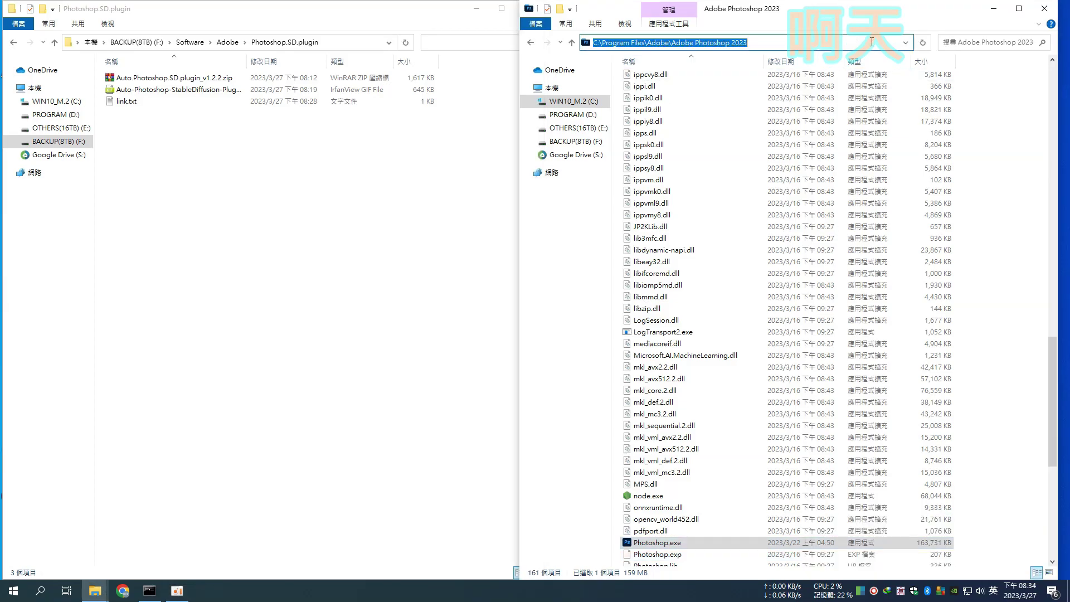
{"action": "left_click_drag", "start_coordinate": [1044, 377], "coordinate": [1047, 92]}
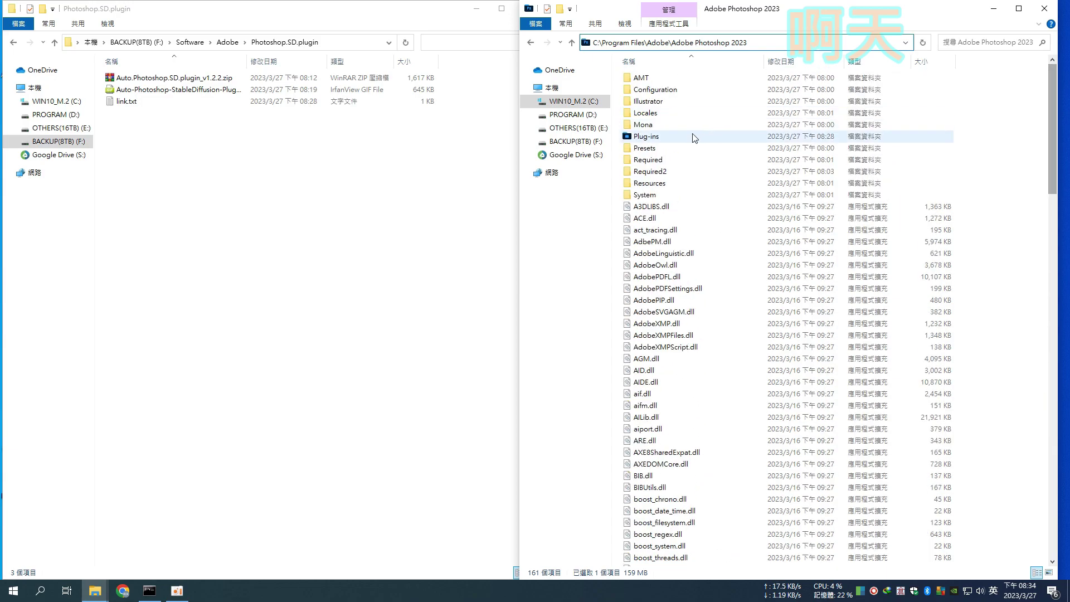
{"action": "double_click", "coordinate": [655, 139]}
{"action": "left_click", "coordinate": [167, 89]}
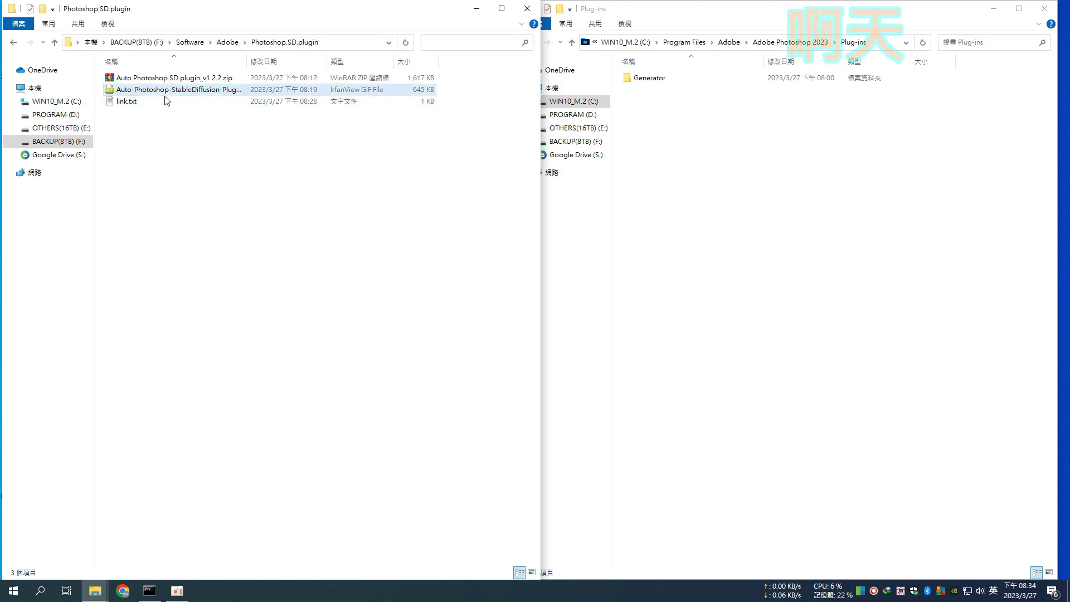
{"action": "double_click", "coordinate": [148, 78]}
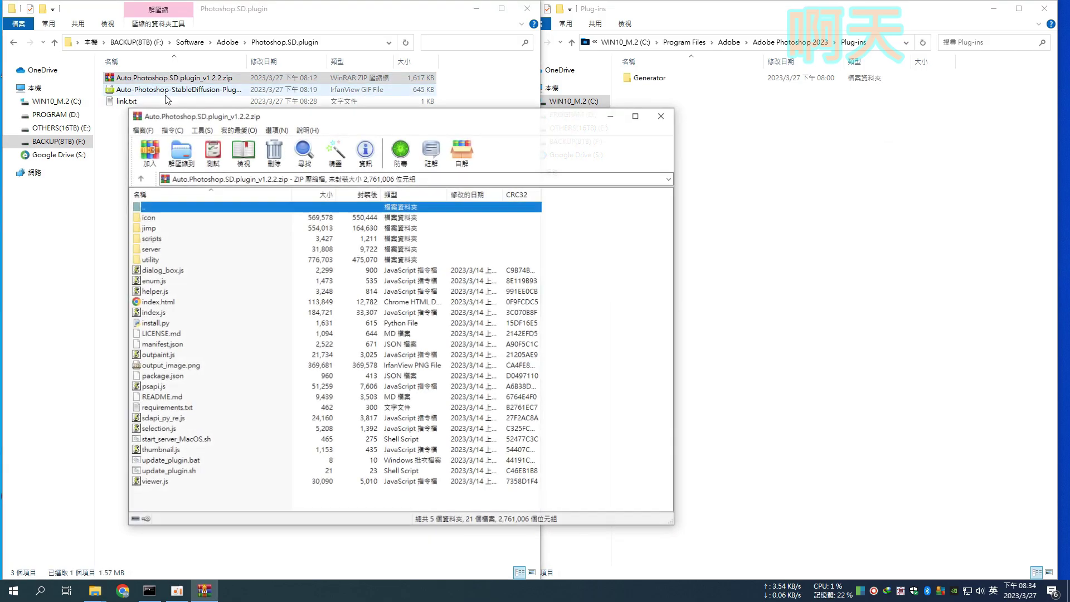
Copy the plugin zip into the Photoshop Plug-ins folder
{"action": "left_click", "coordinate": [662, 115]}
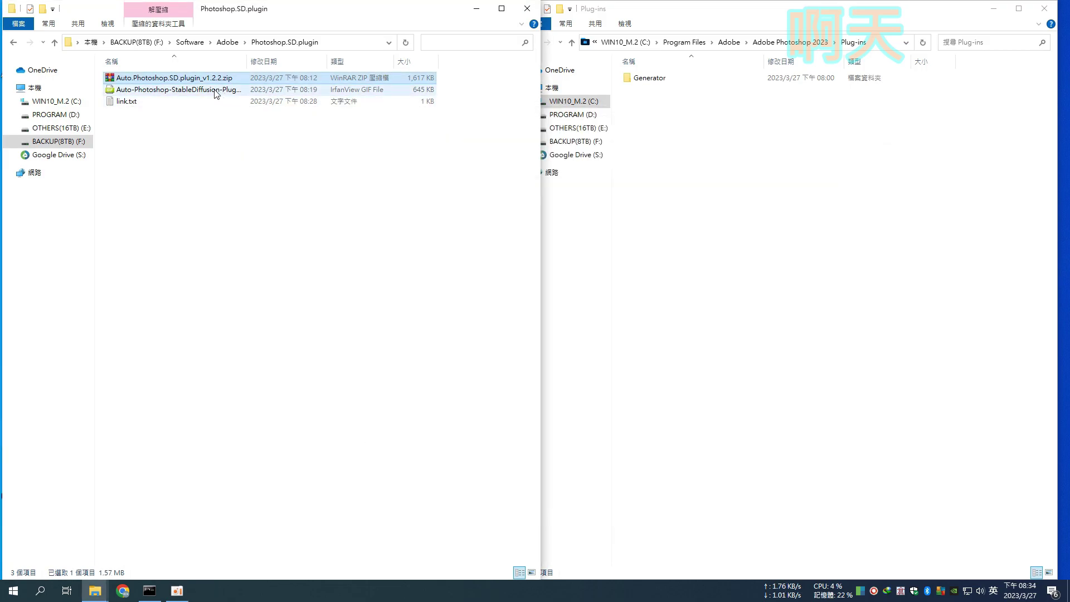
{"action": "right_click", "coordinate": [199, 78]}
{"action": "left_click", "coordinate": [367, 309]}
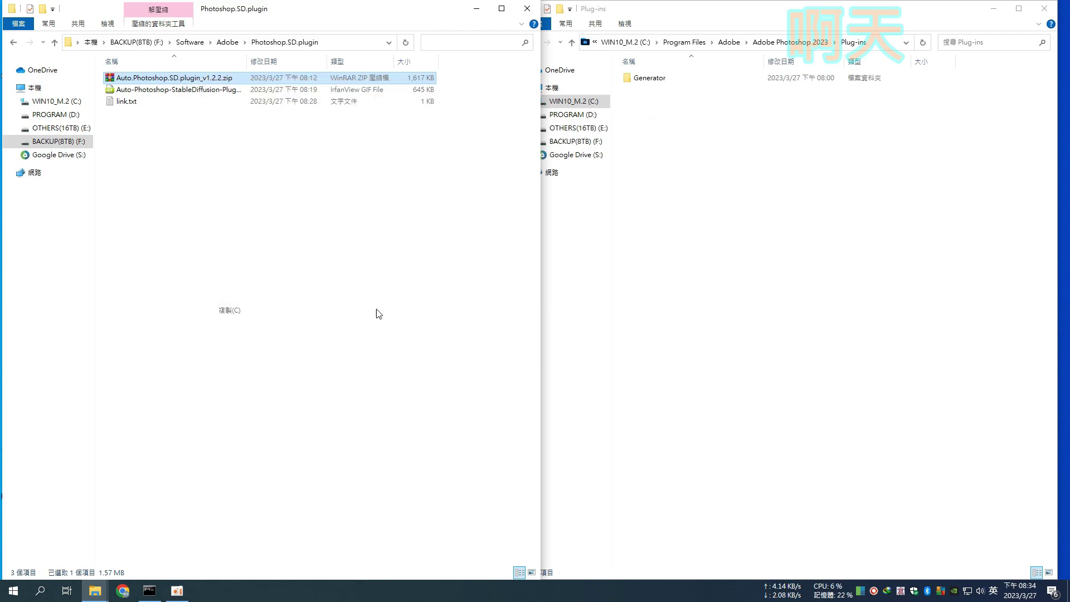
{"action": "right_click", "coordinate": [711, 277]}
{"action": "left_click", "coordinate": [740, 353]}
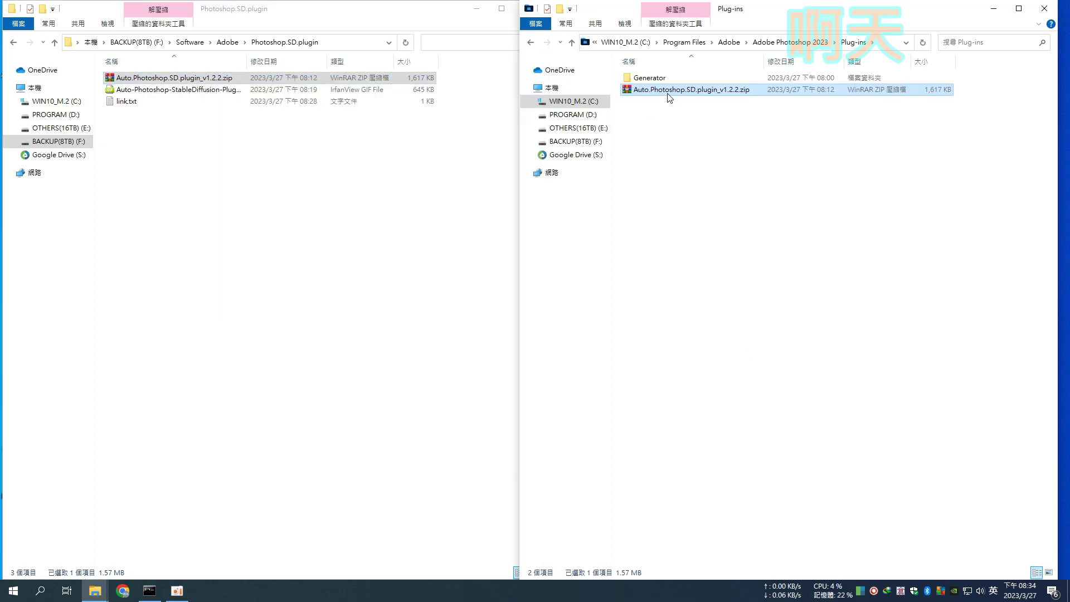
Extract the copied zip into an Auto.Photoshop.SD.plugin_v1.2.2 folder and look inside it
{"action": "right_click", "coordinate": [669, 98]}
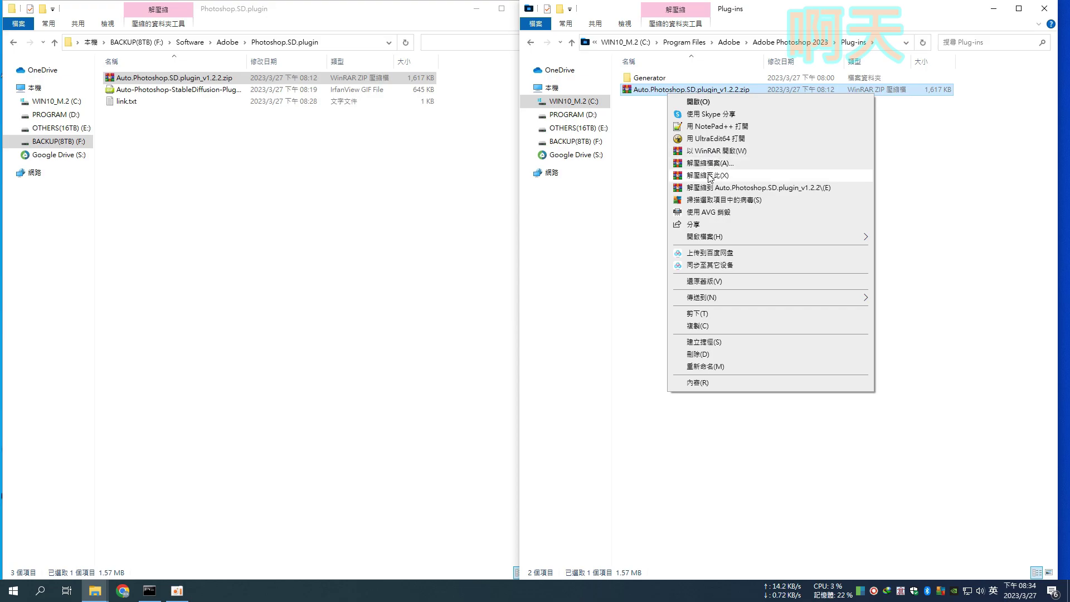
{"action": "left_click", "coordinate": [709, 151]}
{"action": "left_click", "coordinate": [180, 151]}
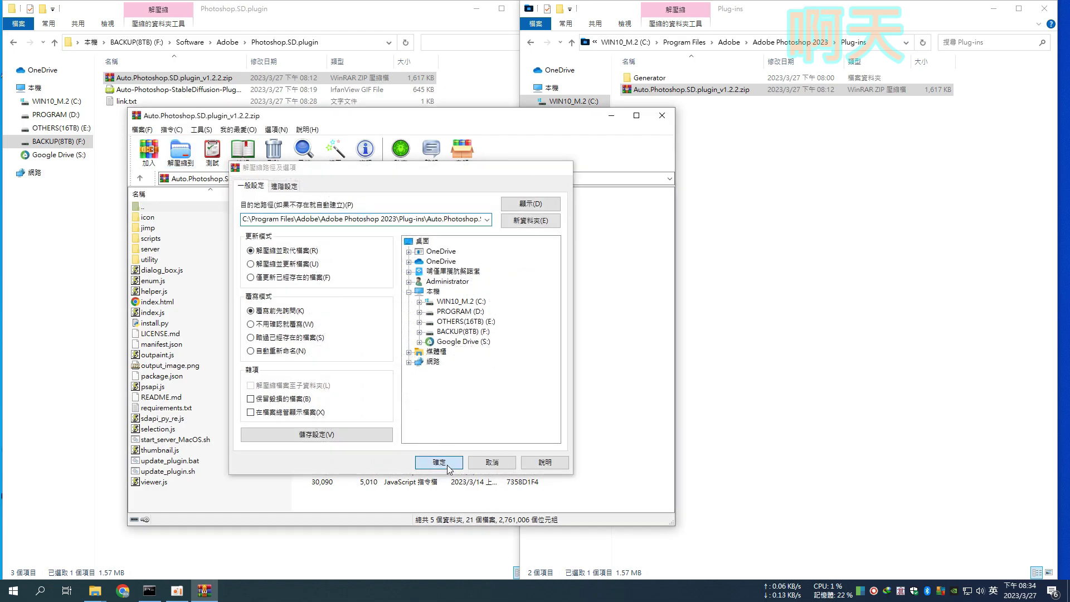
{"action": "left_click", "coordinate": [448, 463]}
{"action": "left_click", "coordinate": [662, 115]}
{"action": "double_click", "coordinate": [681, 78]}
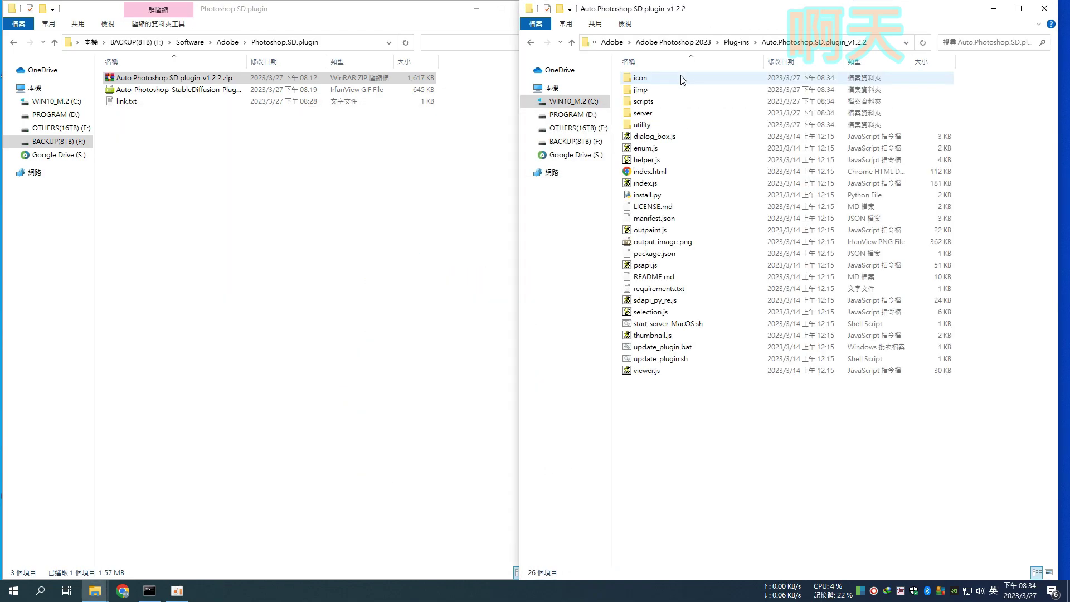
Navigate back up to the Adobe Photoshop 2023 folder
{"action": "left_click", "coordinate": [735, 42]}
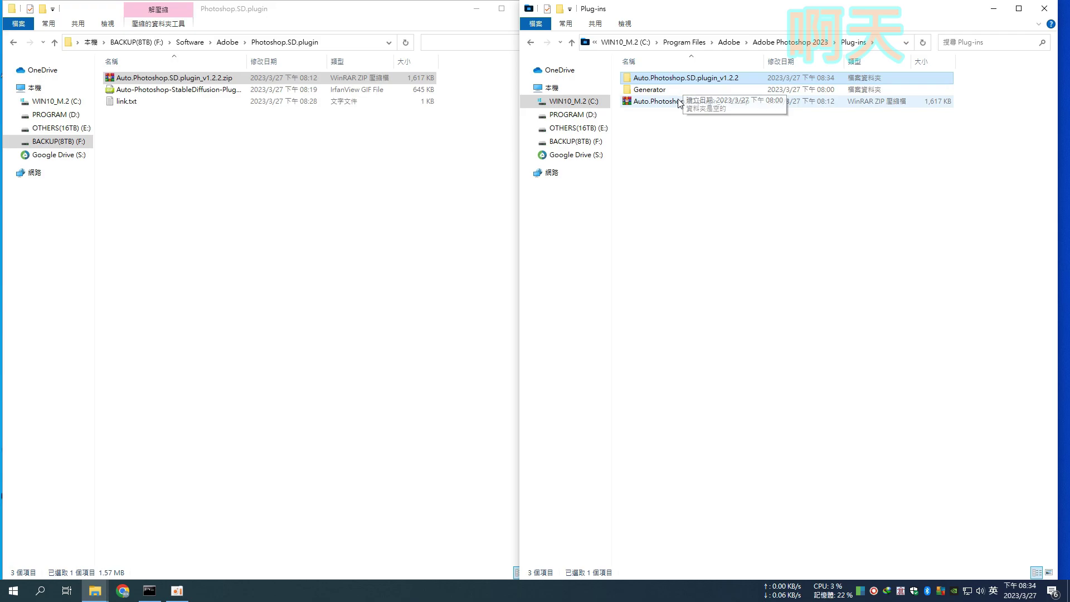
{"action": "left_click", "coordinate": [679, 102]}
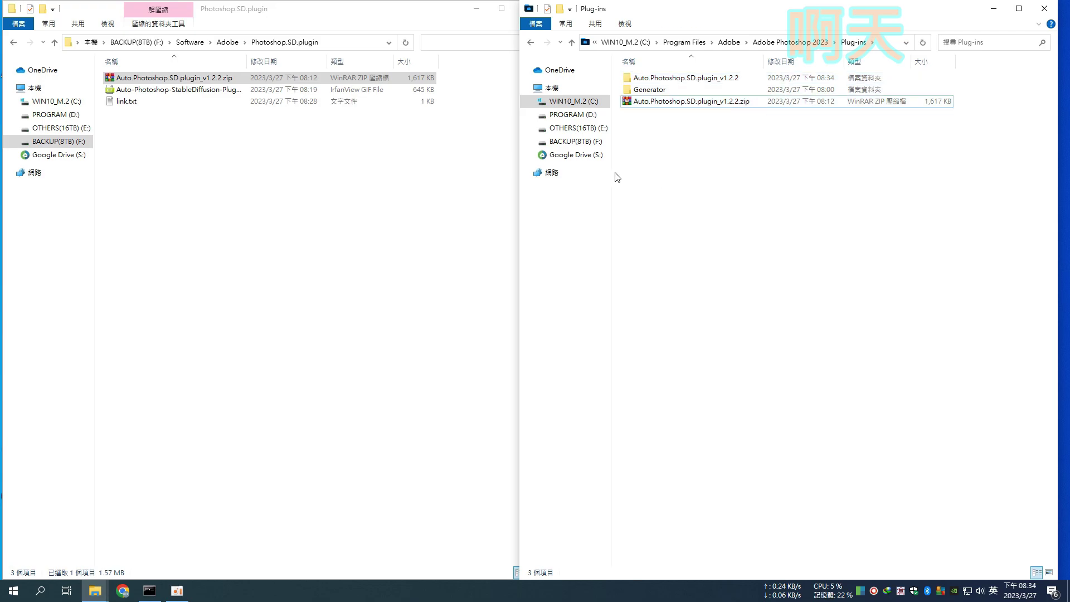
{"action": "left_click", "coordinate": [792, 43]}
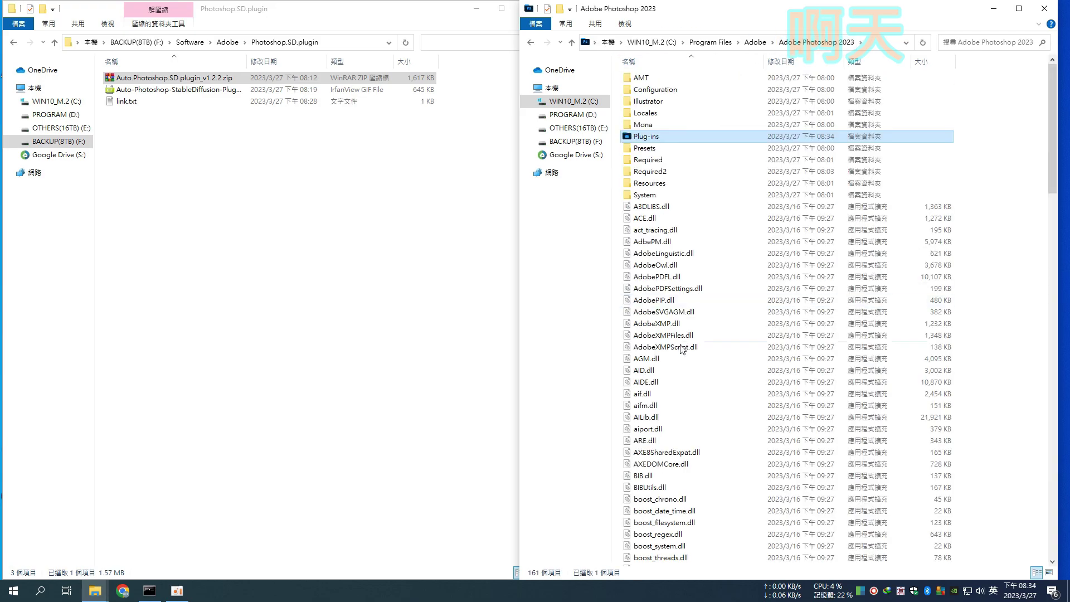
{"action": "scroll", "coordinate": [676, 362], "scroll_direction": "down", "scroll_amount": 4}
{"action": "scroll", "coordinate": [676, 362], "scroll_direction": "down", "scroll_amount": 5}
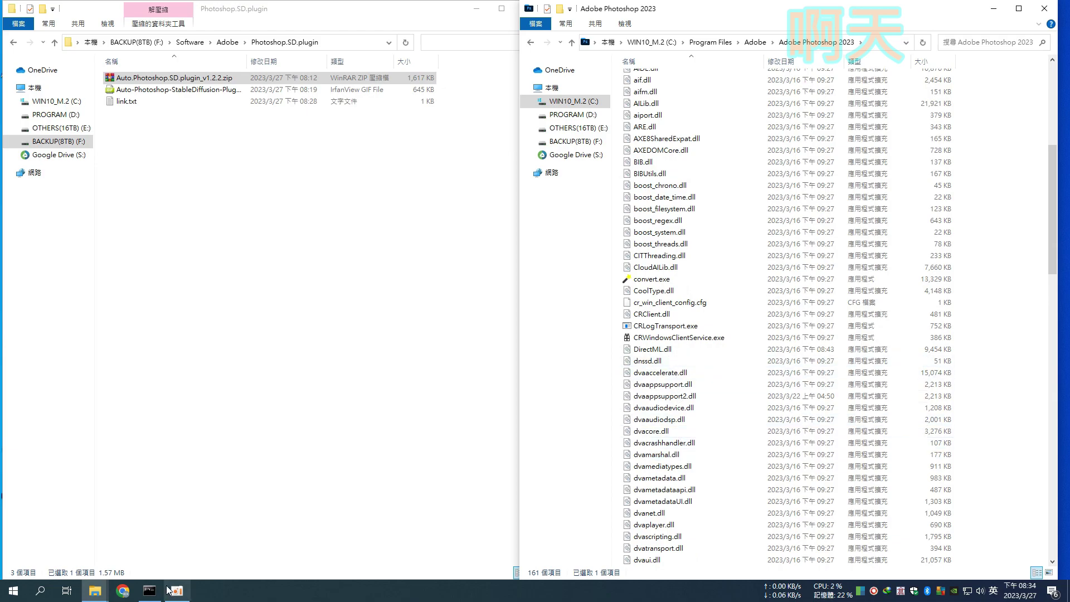
Select the plugin's .git repository address in link.txt, then bring up Chrome and the WebUI console
{"action": "double_click", "coordinate": [126, 101]}
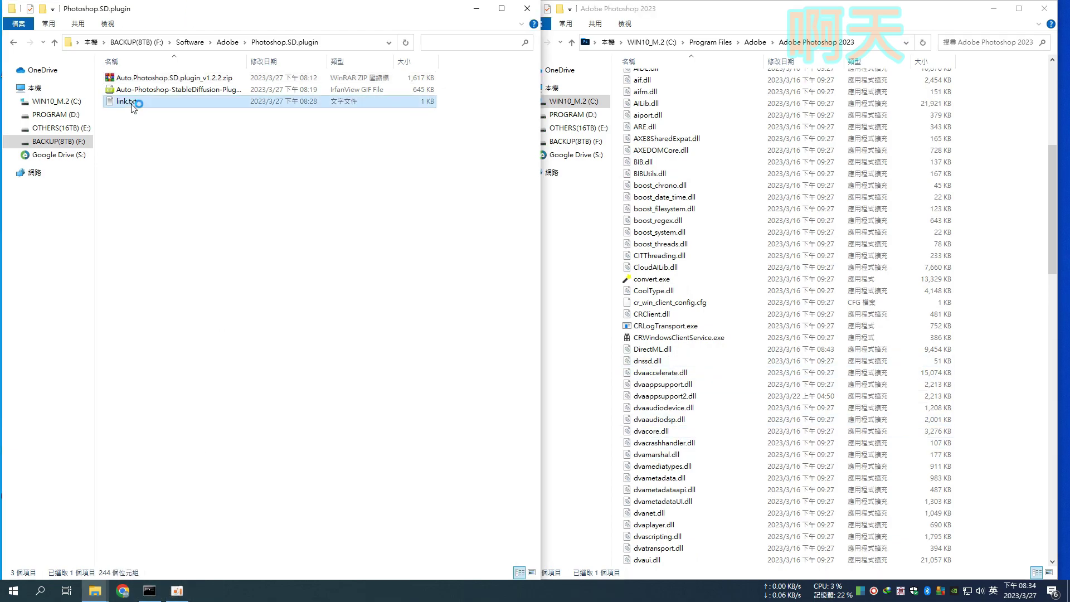
{"action": "left_click_drag", "start_coordinate": [565, 177], "coordinate": [227, 178]}
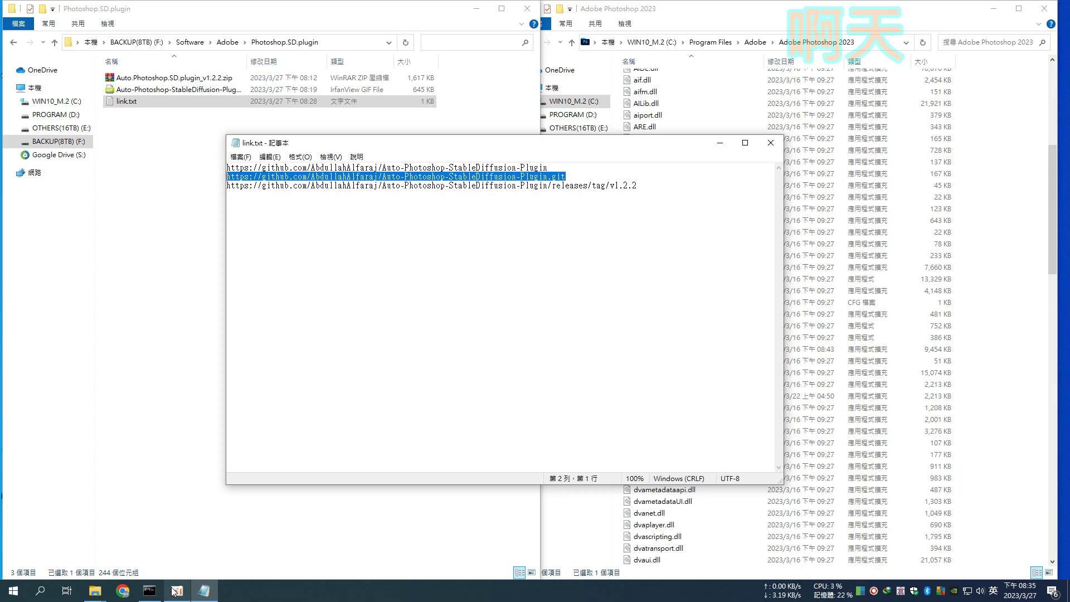
{"action": "left_click", "coordinate": [129, 588]}
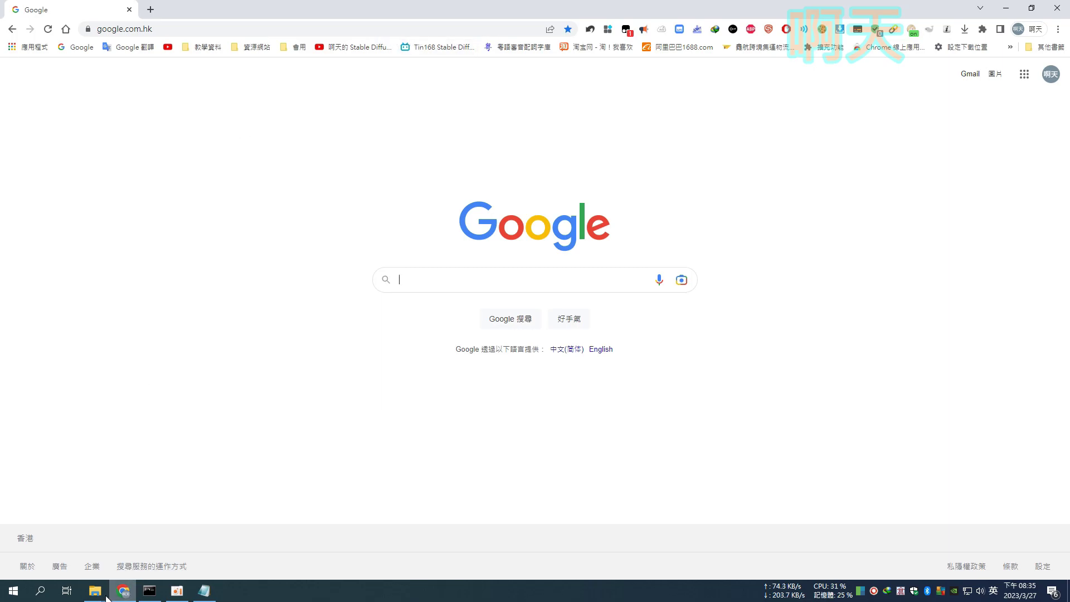
{"action": "mouse_move", "coordinate": [149, 590]}
{"action": "left_click", "coordinate": [124, 535]}
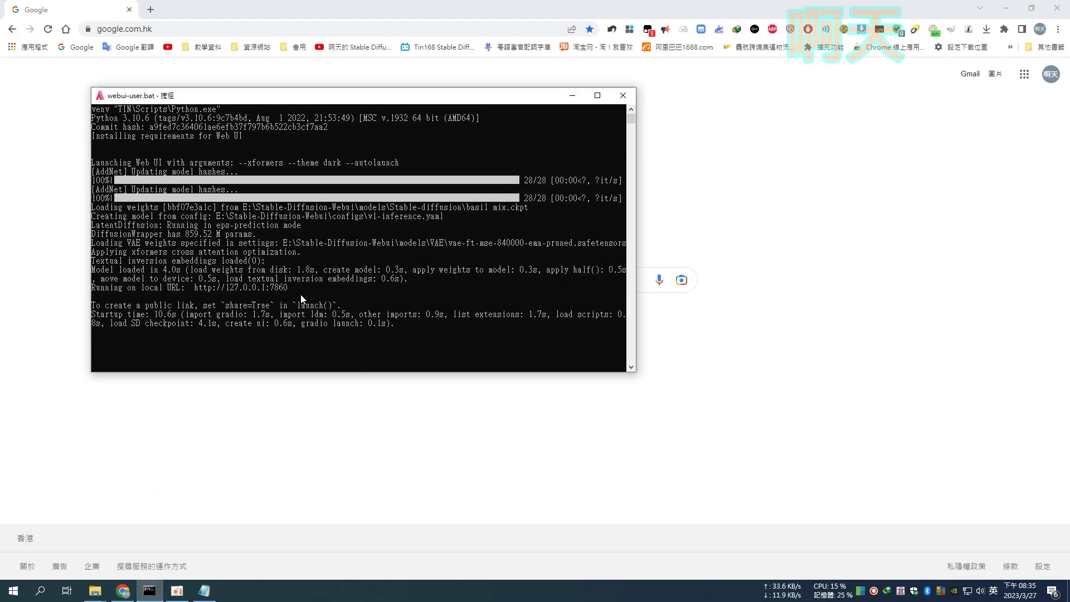
Load the local WebUI address 127.0.0.1:7860 from the console in Chrome
{"action": "left_click_drag", "start_coordinate": [291, 288], "coordinate": [194, 288]}
{"action": "key", "text": "ctrl+c"}
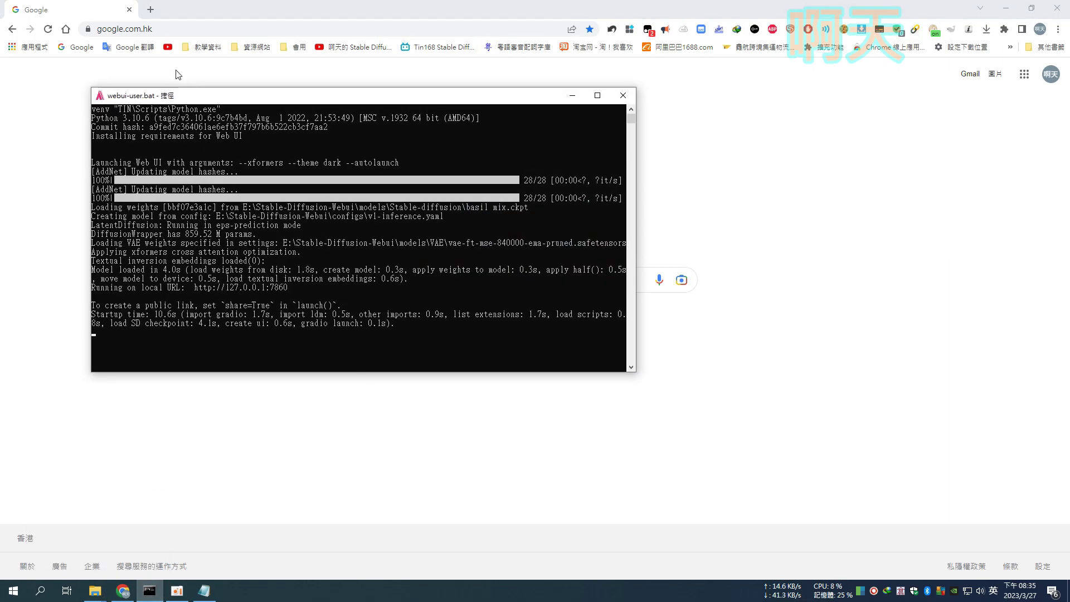
{"action": "left_click", "coordinate": [166, 35]}
{"action": "key", "text": "ctrl+v"}
{"action": "key", "text": "Return"}
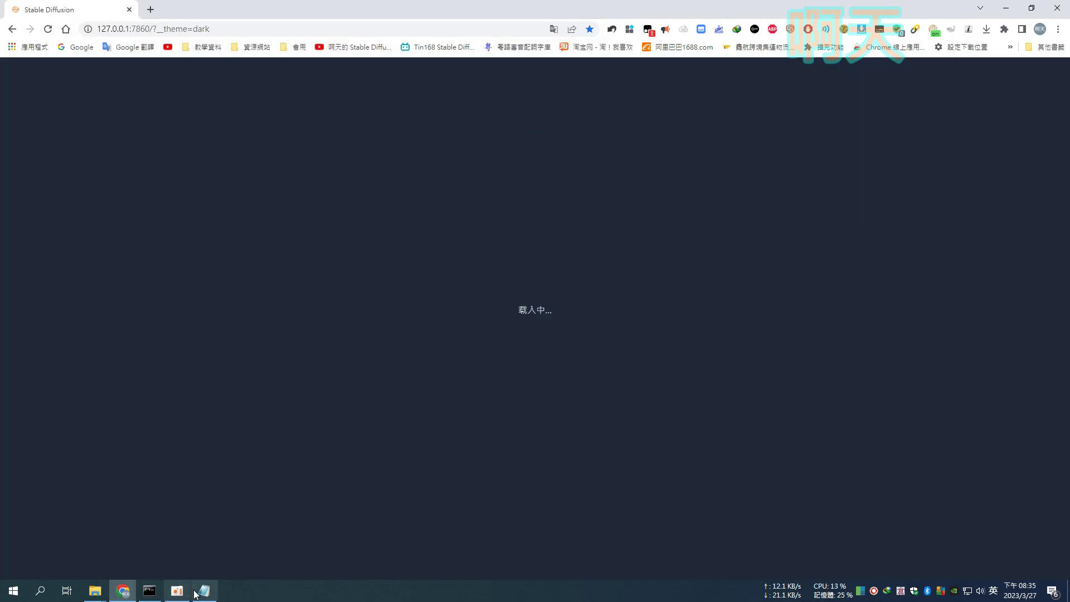
Copy the plugin's git URL from link.txt and return to the WebUI page
{"action": "left_click", "coordinate": [204, 591]}
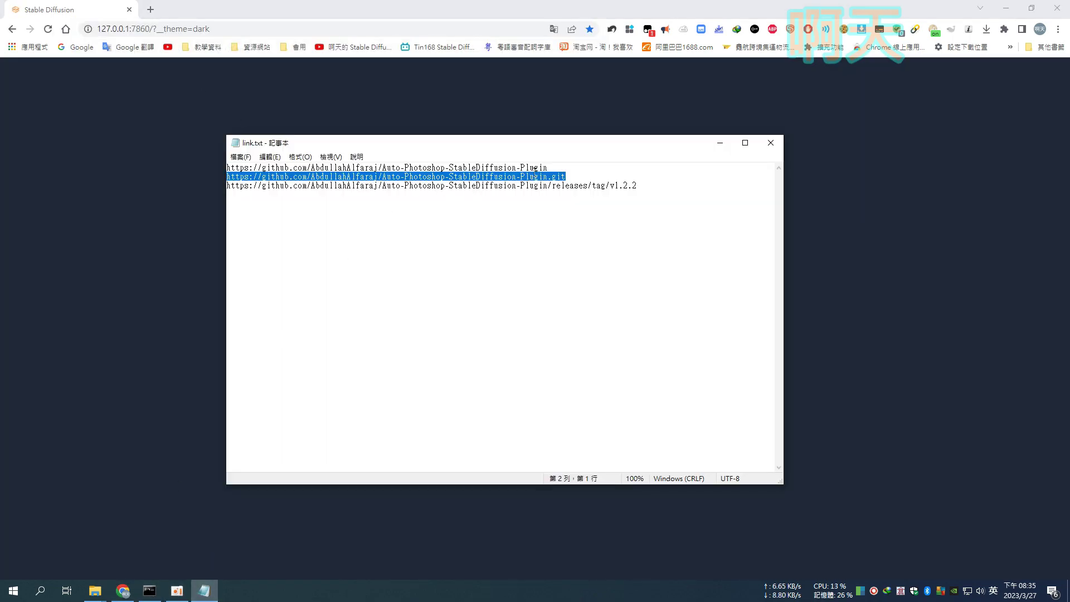
{"action": "right_click", "coordinate": [535, 176]}
{"action": "left_click", "coordinate": [552, 210]}
{"action": "left_click", "coordinate": [541, 112]}
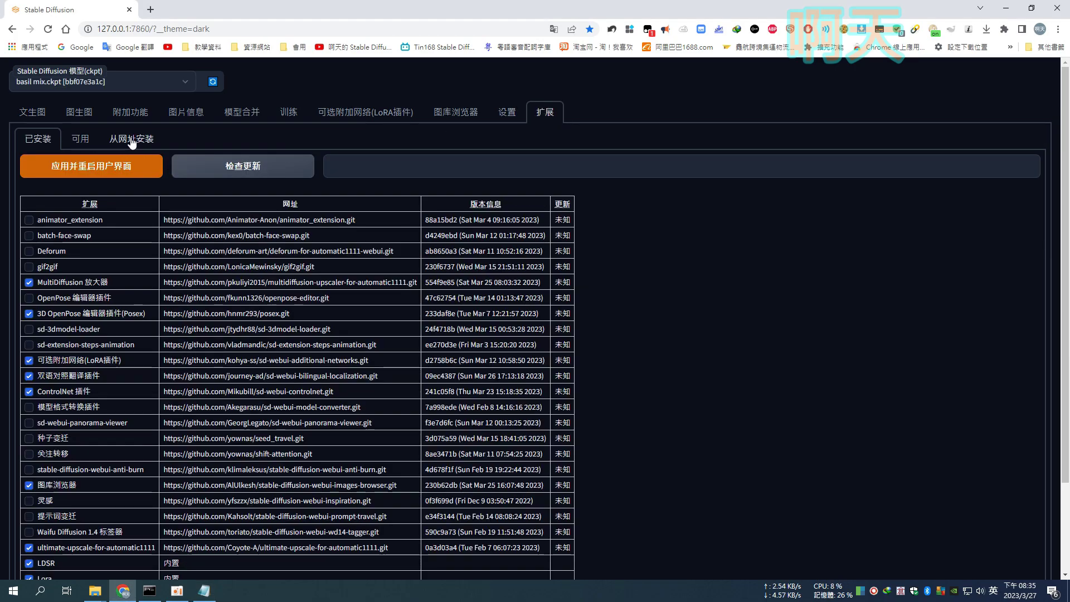
Install Auto-Photoshop-StableDiffusion-Plugin from the pasted git URL, then apply and restart the WebUI
{"action": "left_click", "coordinate": [132, 141]}
{"action": "key", "text": "ctrl+v"}
{"action": "left_click", "coordinate": [108, 252]}
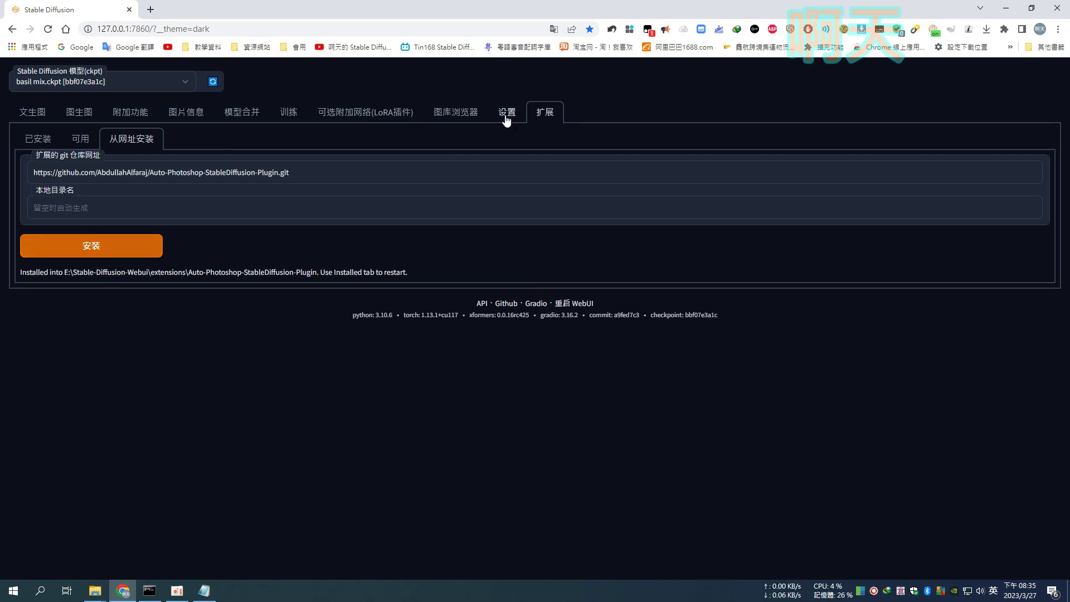
{"action": "left_click", "coordinate": [31, 139]}
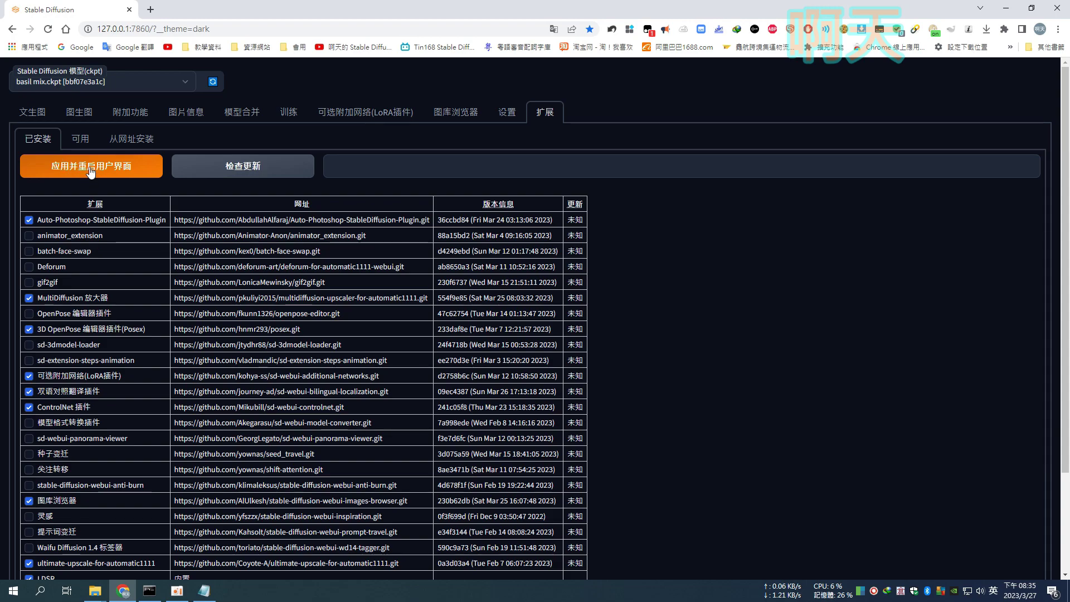
{"action": "left_click", "coordinate": [91, 170]}
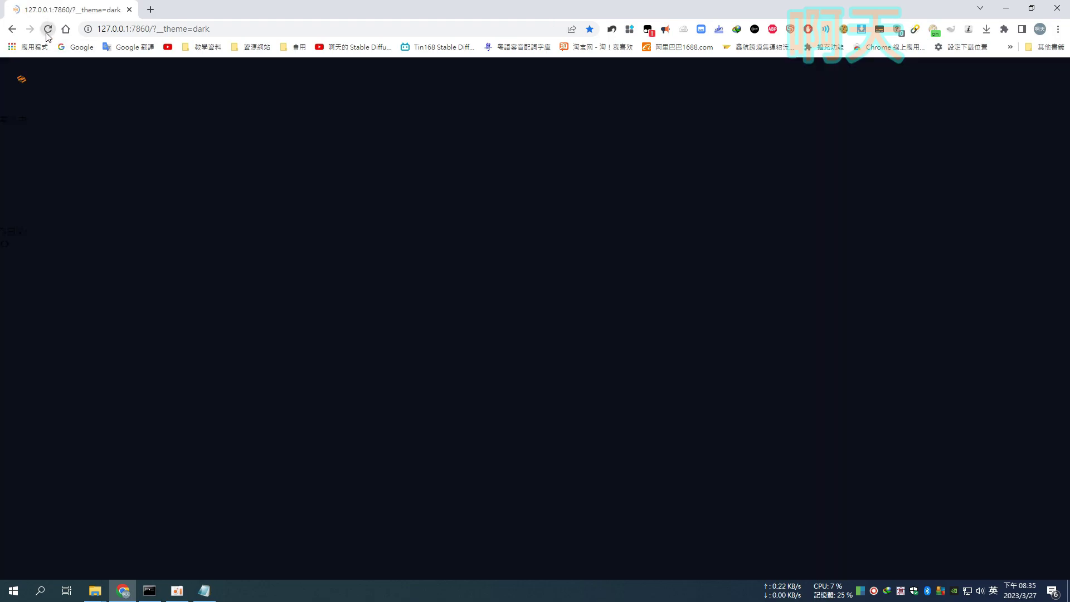
{"action": "left_click", "coordinate": [47, 29]}
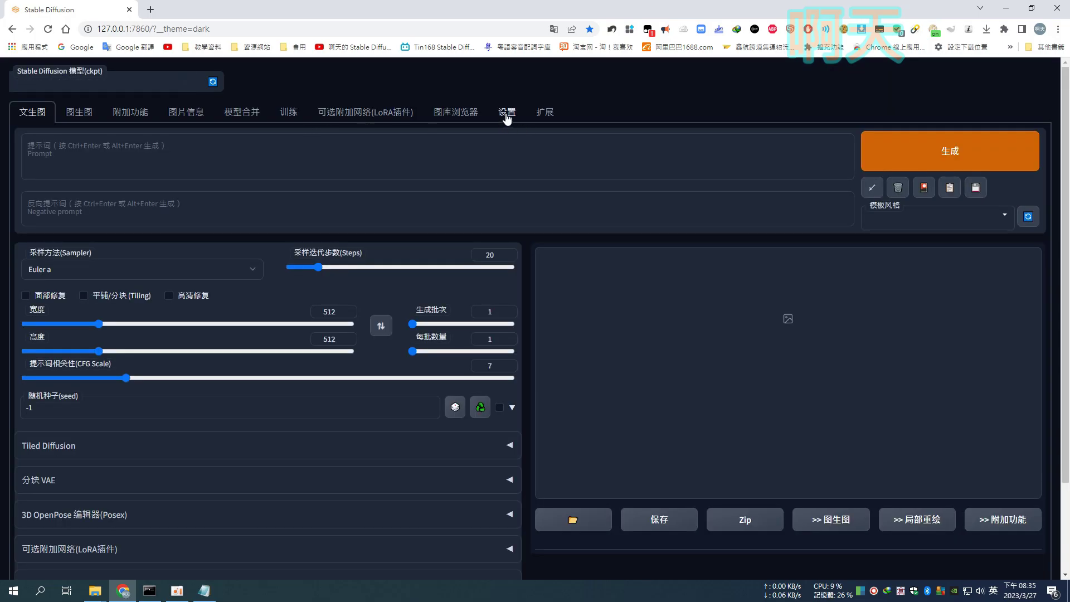
Confirm the plugin appears among installed extensions, then return to the txt2img page
{"action": "left_click", "coordinate": [507, 112]}
{"action": "left_click", "coordinate": [544, 112]}
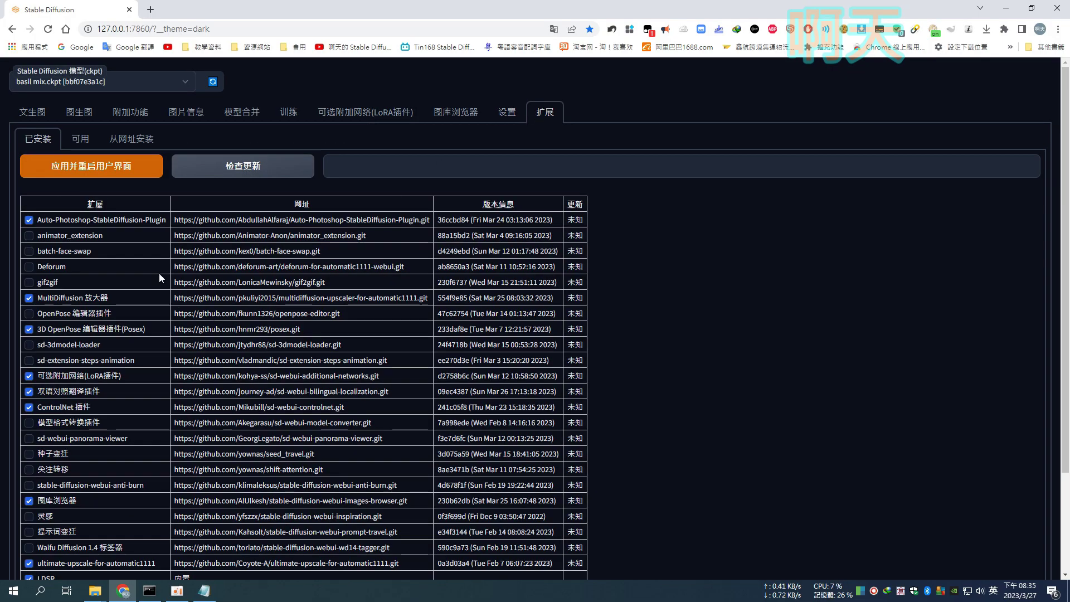
{"action": "left_click", "coordinate": [475, 113]}
{"action": "left_click", "coordinate": [31, 112]}
{"action": "scroll", "coordinate": [409, 246], "scroll_direction": "down", "scroll_amount": 2}
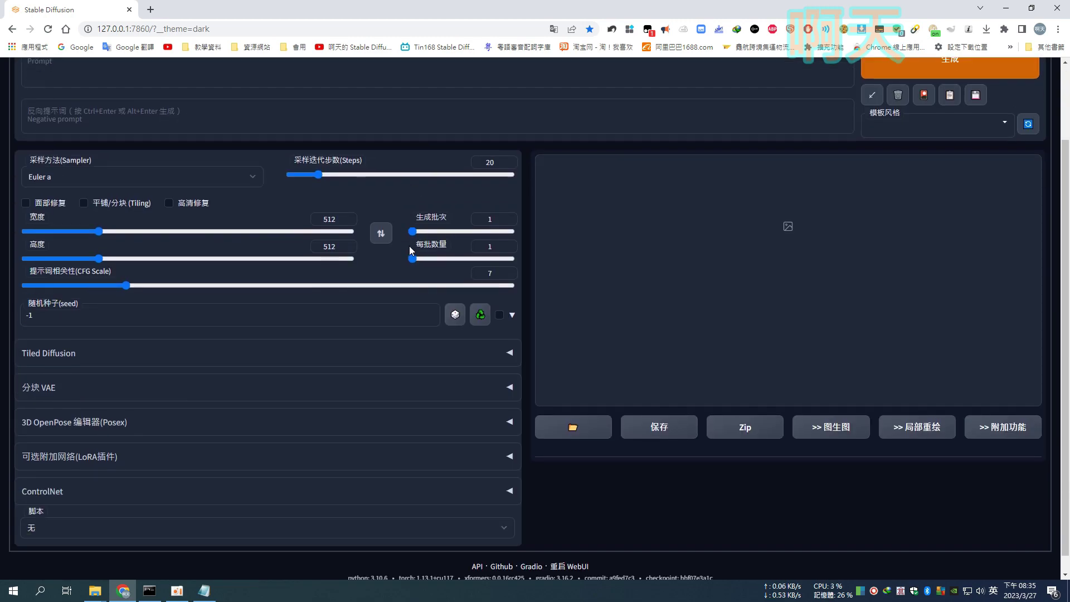
{"action": "scroll", "coordinate": [409, 250], "scroll_direction": "up", "scroll_amount": 2}
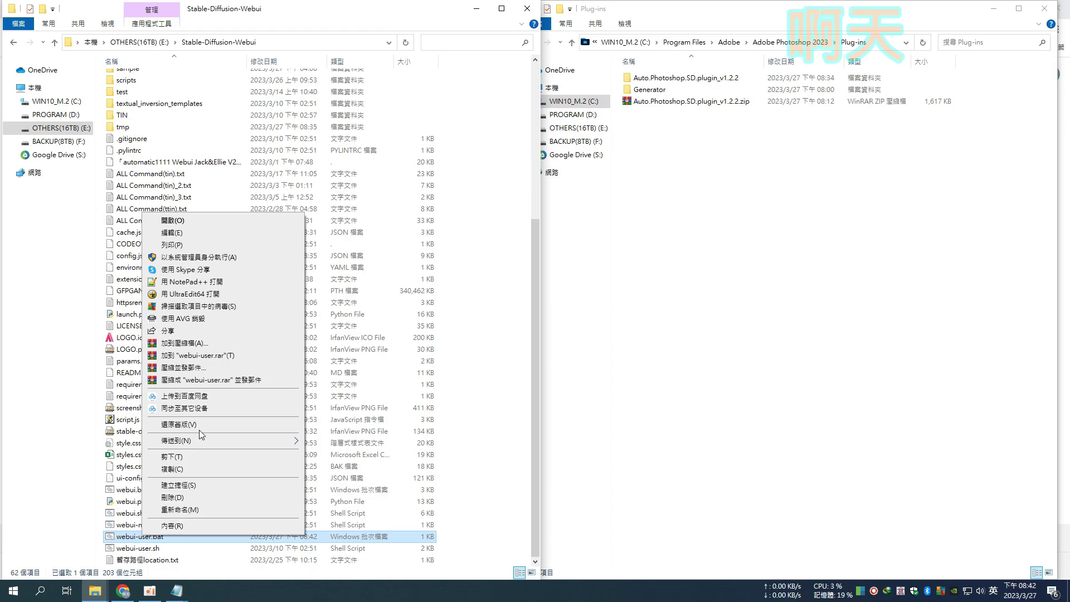
Append --api to COMMANDLINE_ARGS in webui-user.bat and save it
{"action": "left_click", "coordinate": [171, 232]}
{"action": "key", "text": "End"}
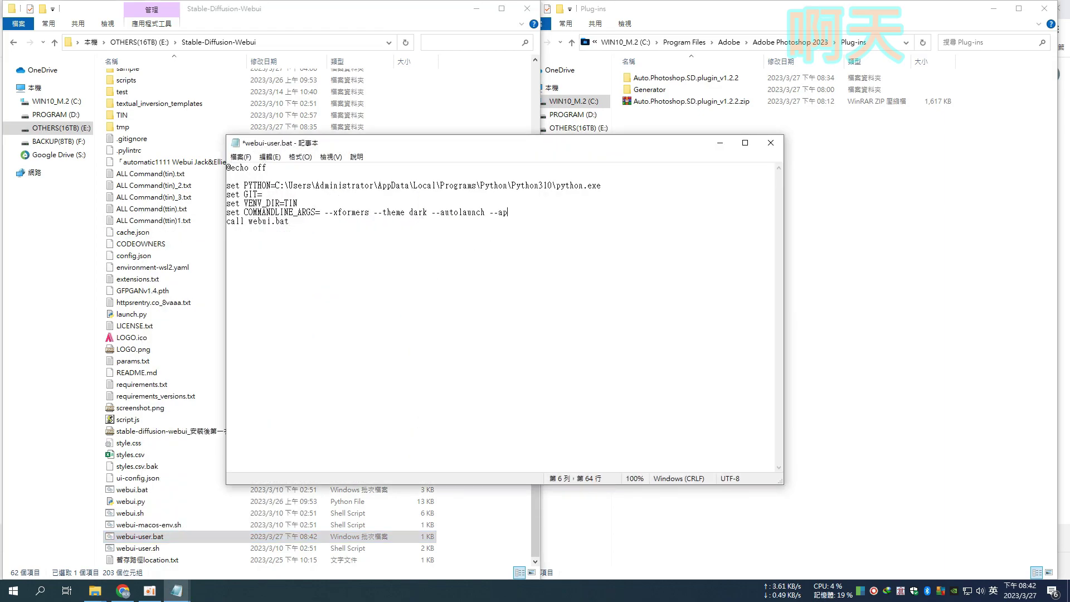
{"action": "key", "text": "ctrl+s"}
Close the editor, show the Adobe Photoshop 2023 folder, and launch the WebUI via webui-user.bat
{"action": "left_click", "coordinate": [771, 143]}
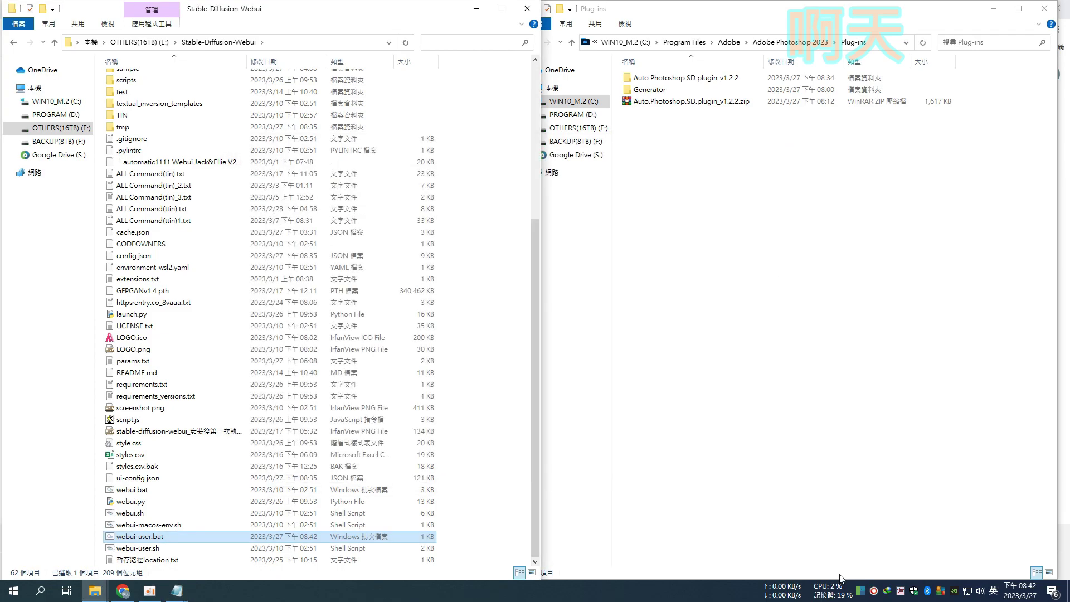
{"action": "left_click", "coordinate": [780, 45]}
{"action": "mouse_move", "coordinate": [1050, 128]}
{"action": "left_mouse_down"}
{"action": "mouse_move", "coordinate": [1064, 329]}
{"action": "mouse_move", "coordinate": [1055, 382]}
{"action": "left_mouse_up"}
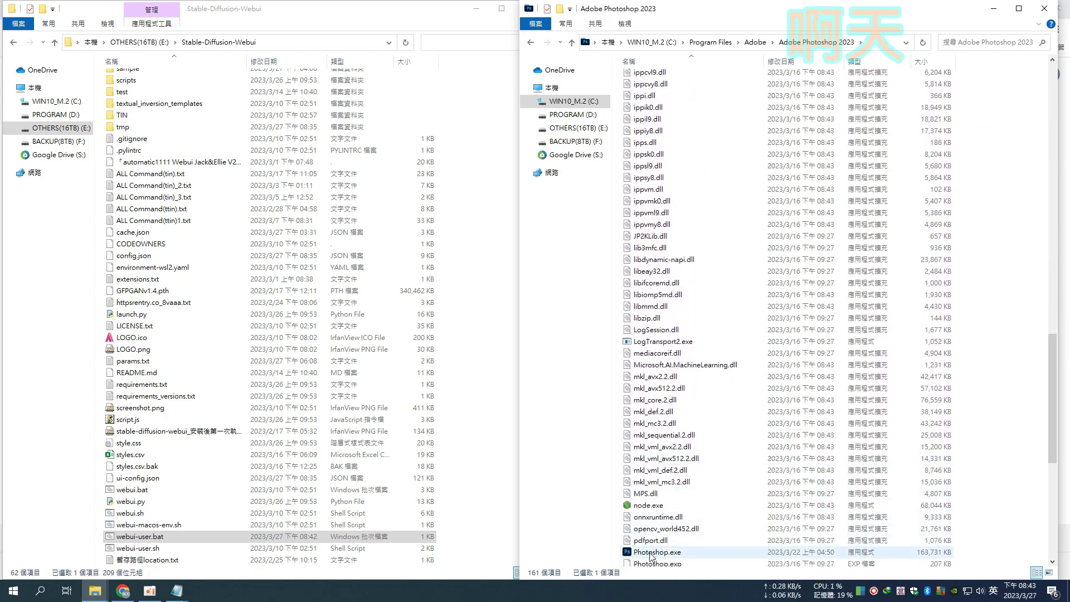
{"action": "left_click", "coordinate": [171, 535]}
{"action": "right_click", "coordinate": [129, 538]}
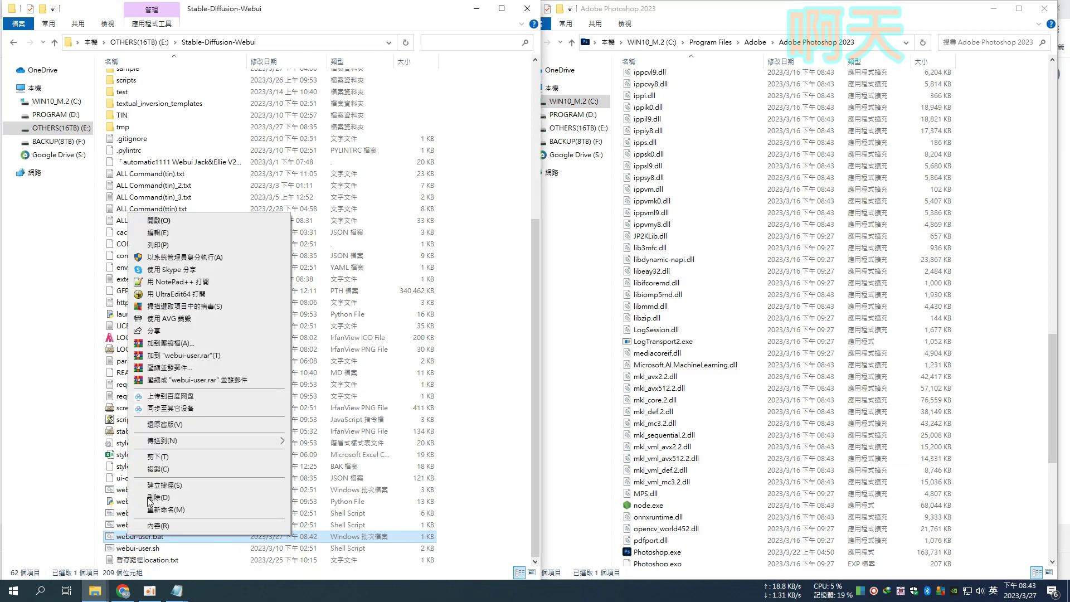
{"action": "double_click", "coordinate": [118, 539]}
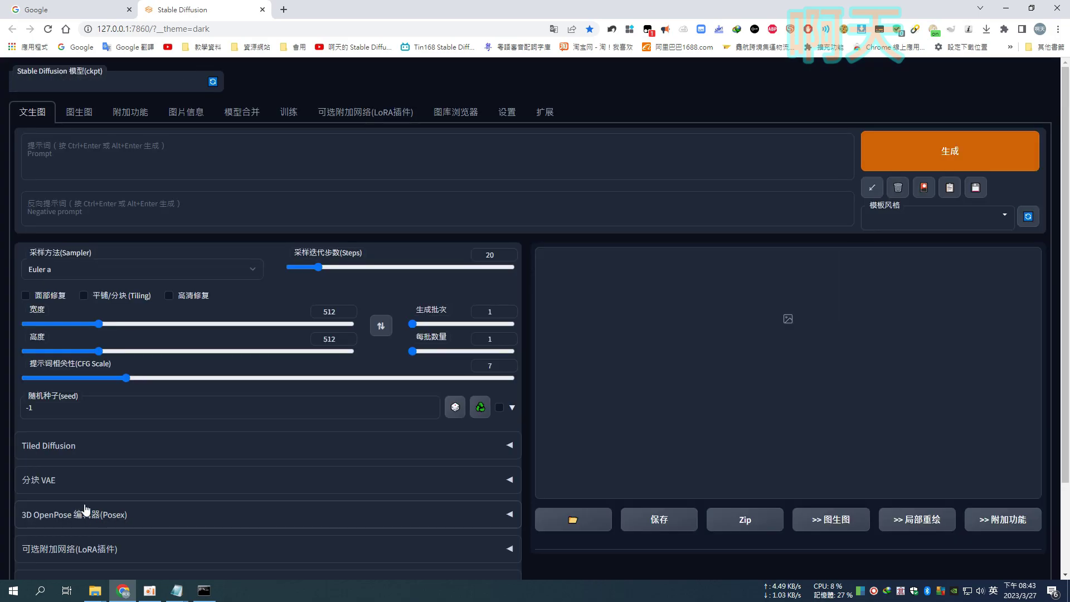
Verify Auto-Photoshop-StableDiffusion-Plugin is enabled under Installed, then bring the Photoshop 2023 folder forward
{"action": "scroll", "coordinate": [248, 395], "scroll_direction": "down", "scroll_amount": 2}
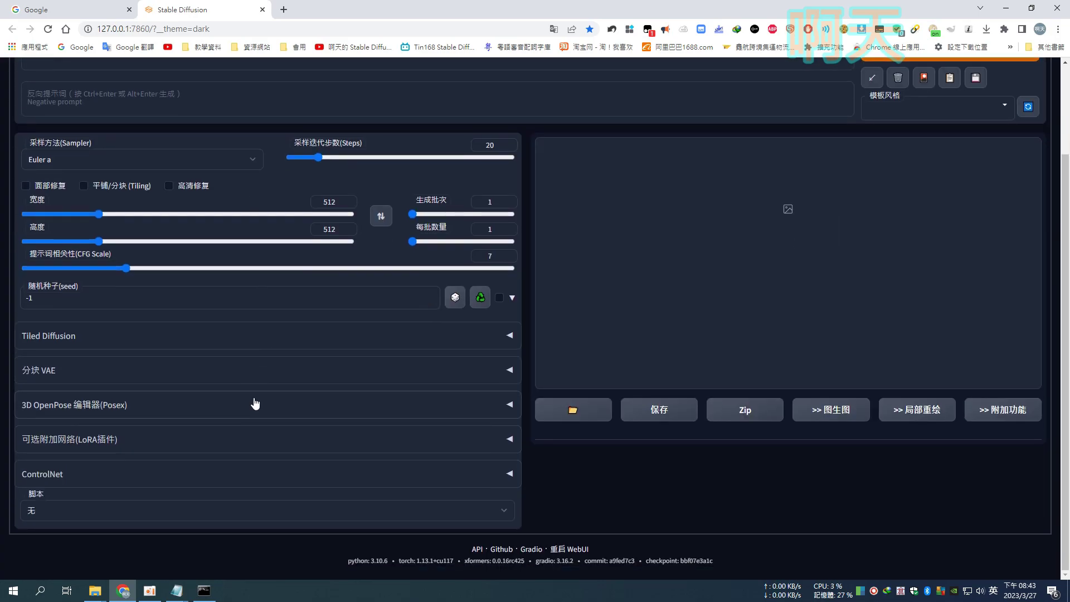
{"action": "scroll", "coordinate": [256, 402], "scroll_direction": "up", "scroll_amount": 2}
{"action": "left_click", "coordinate": [549, 115]}
{"action": "scroll", "coordinate": [537, 390], "scroll_direction": "down", "scroll_amount": 3}
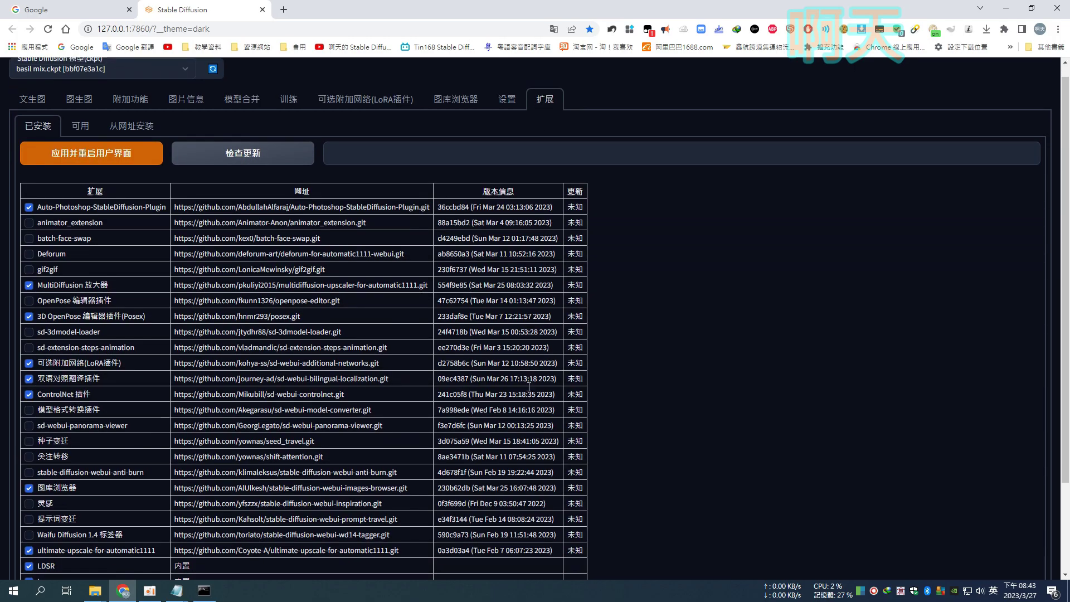
{"action": "scroll", "coordinate": [538, 405], "scroll_direction": "up", "scroll_amount": 3}
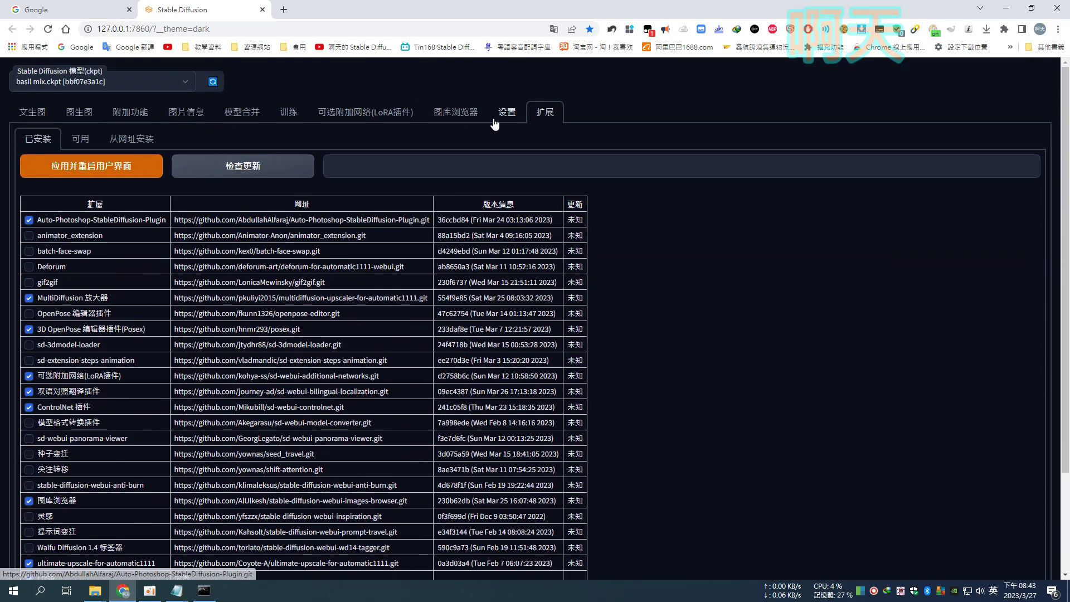
{"action": "left_click", "coordinate": [498, 116]}
{"action": "left_click", "coordinate": [446, 114]}
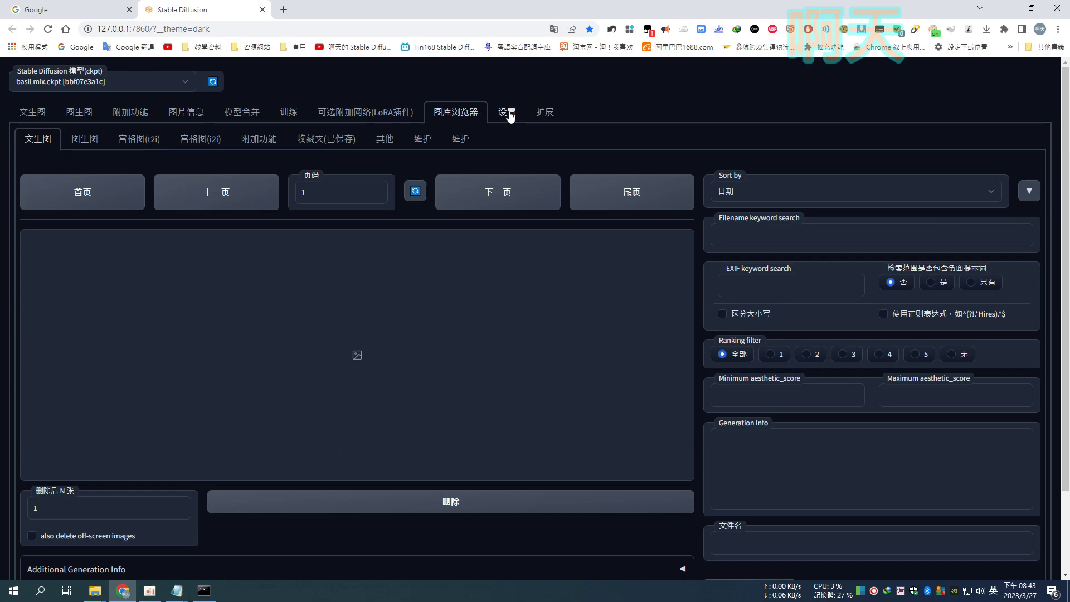
{"action": "left_click", "coordinate": [544, 115]}
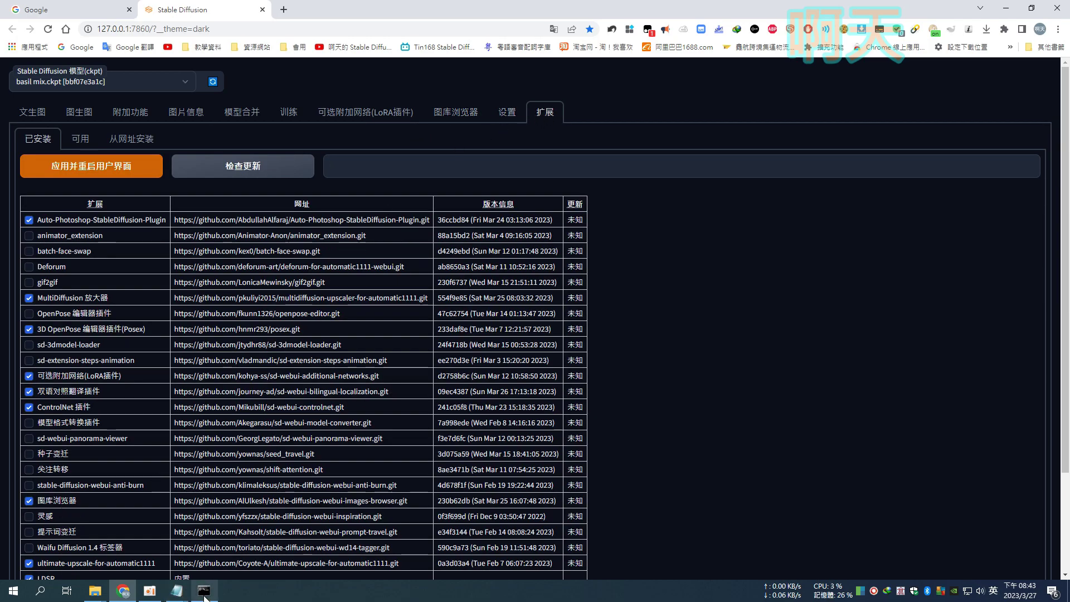
{"action": "left_click", "coordinate": [104, 595]}
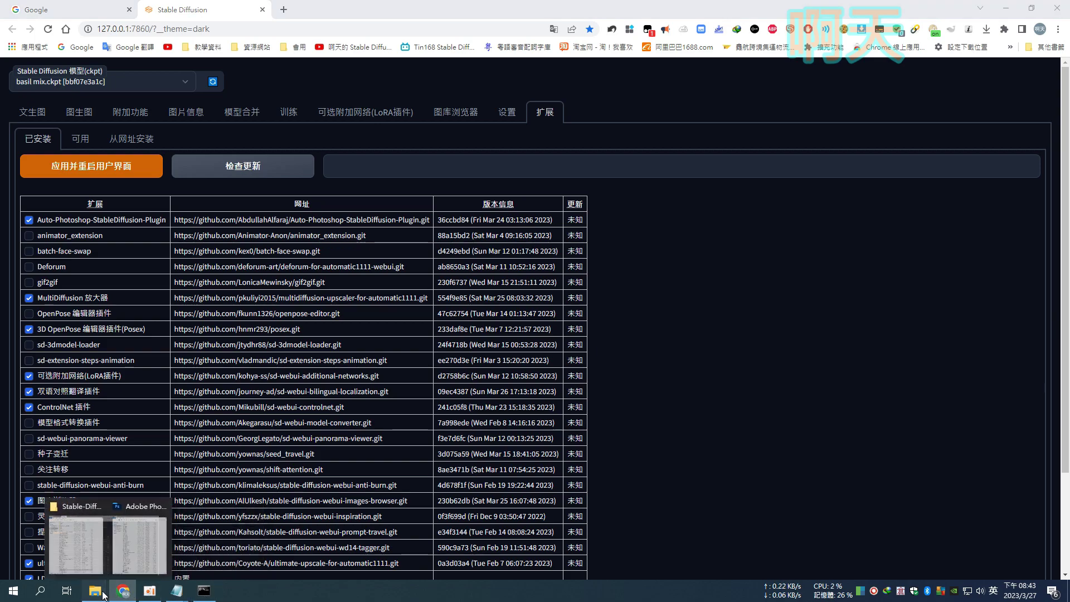
{"action": "left_click", "coordinate": [139, 544]}
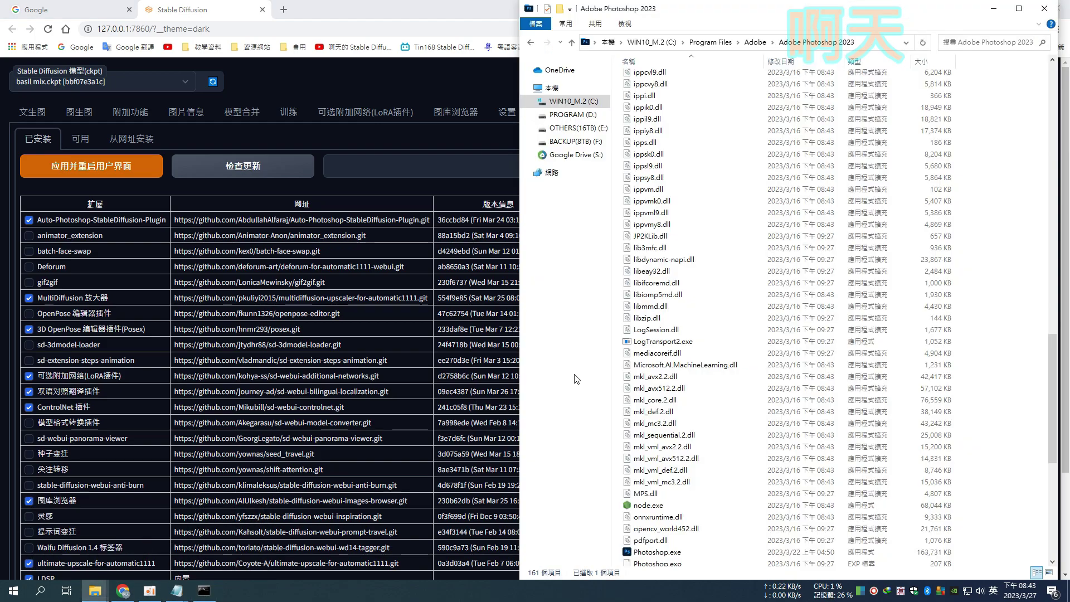
Launch Photoshop.exe from the Adobe Photoshop 2023 folder
{"action": "double_click", "coordinate": [649, 551]}
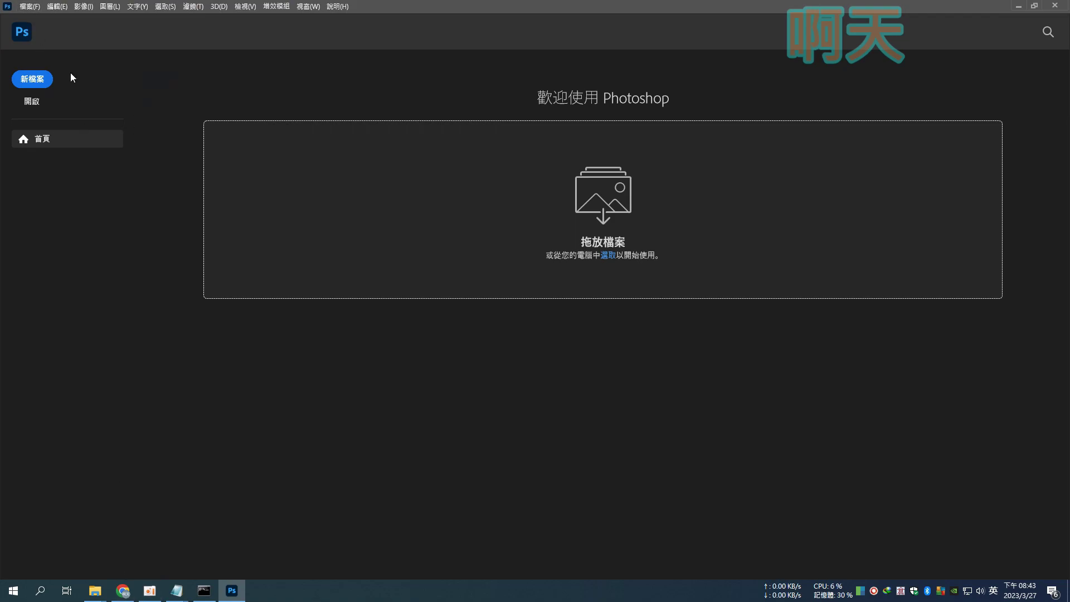
{"action": "left_click", "coordinate": [28, 8]}
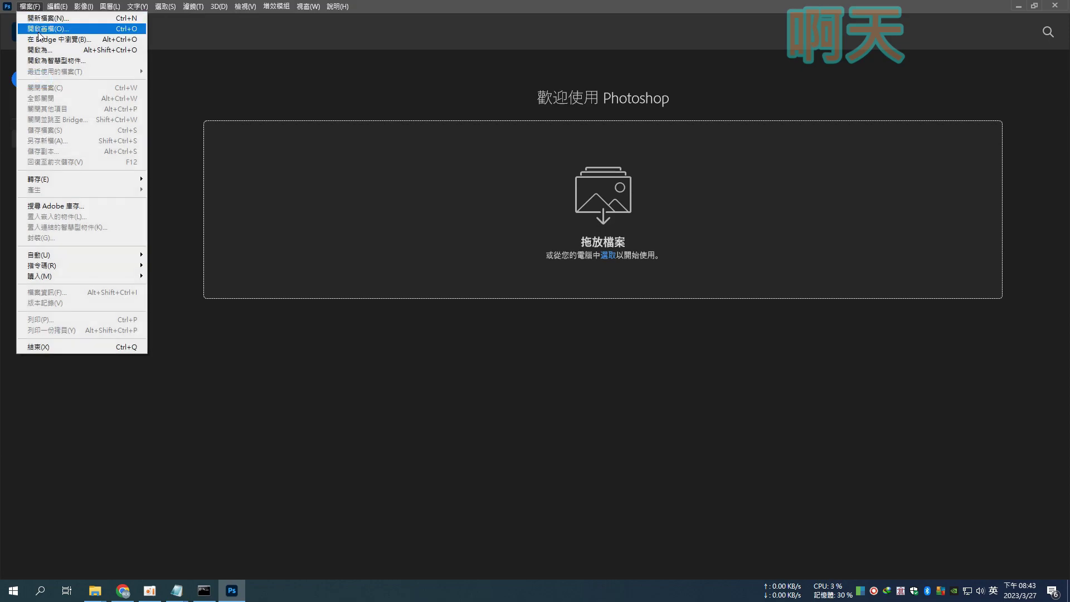
Create a new document from the 1920×1080 1080p preset with resolution set to 72 ppi
{"action": "left_click", "coordinate": [40, 18]}
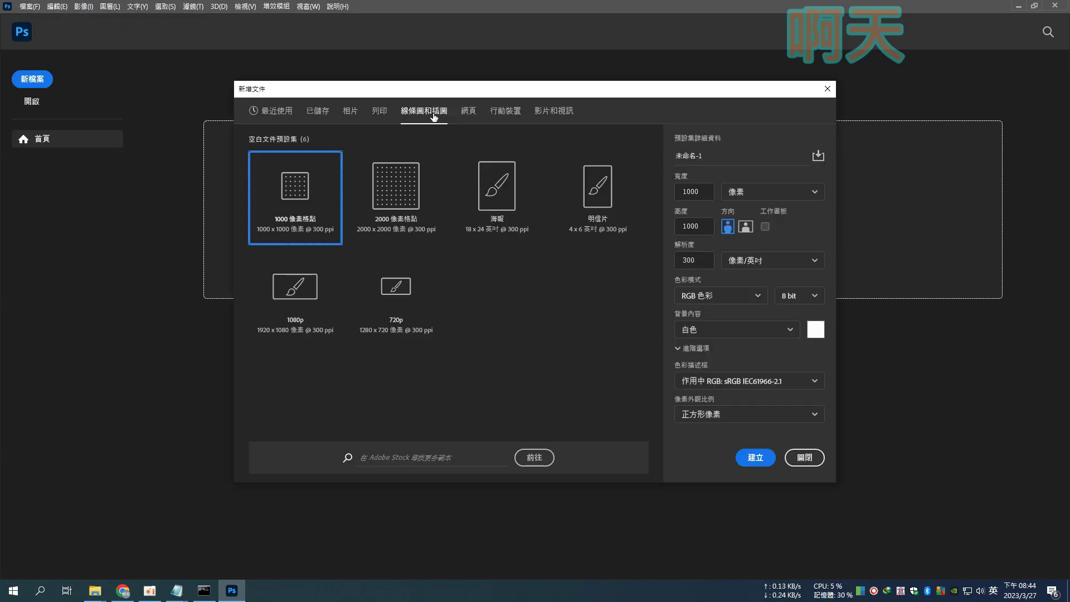
{"action": "left_click", "coordinate": [289, 279]}
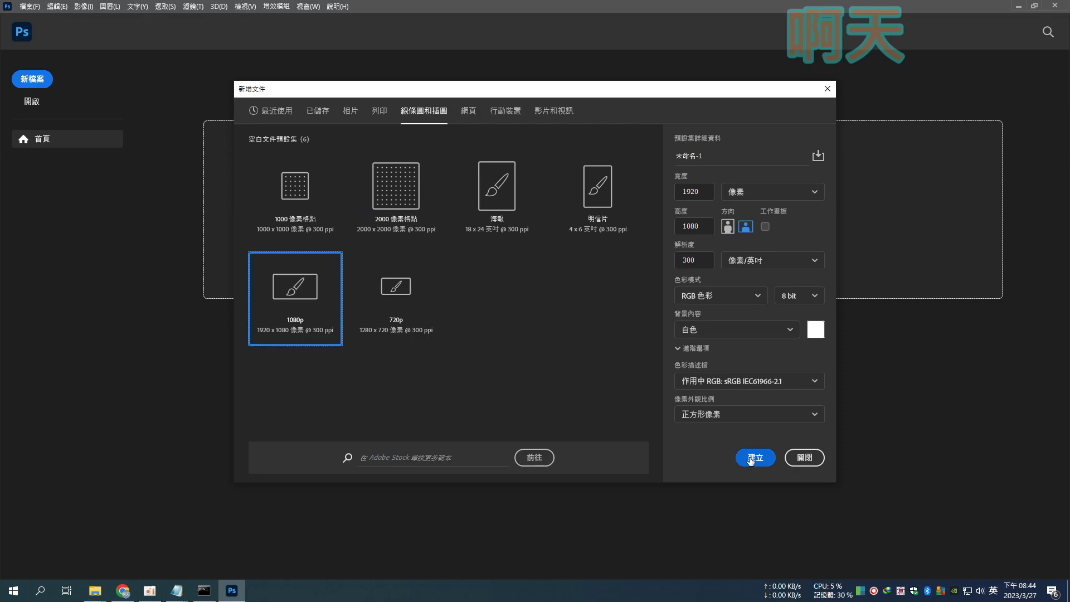
{"action": "double_click", "coordinate": [699, 262]}
{"action": "type", "text": "72"}
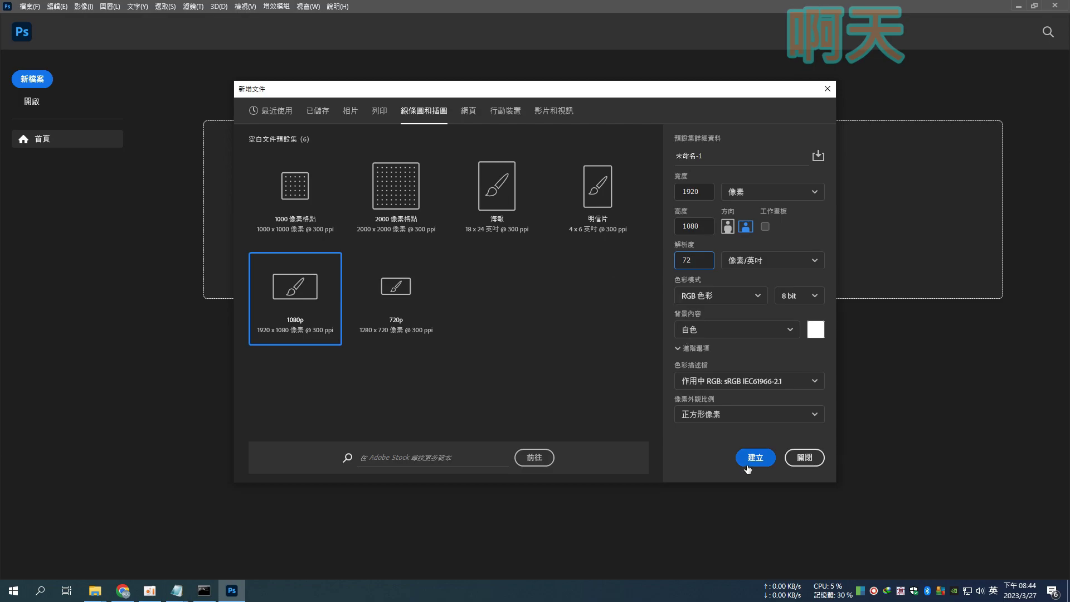
{"action": "left_click", "coordinate": [753, 458]}
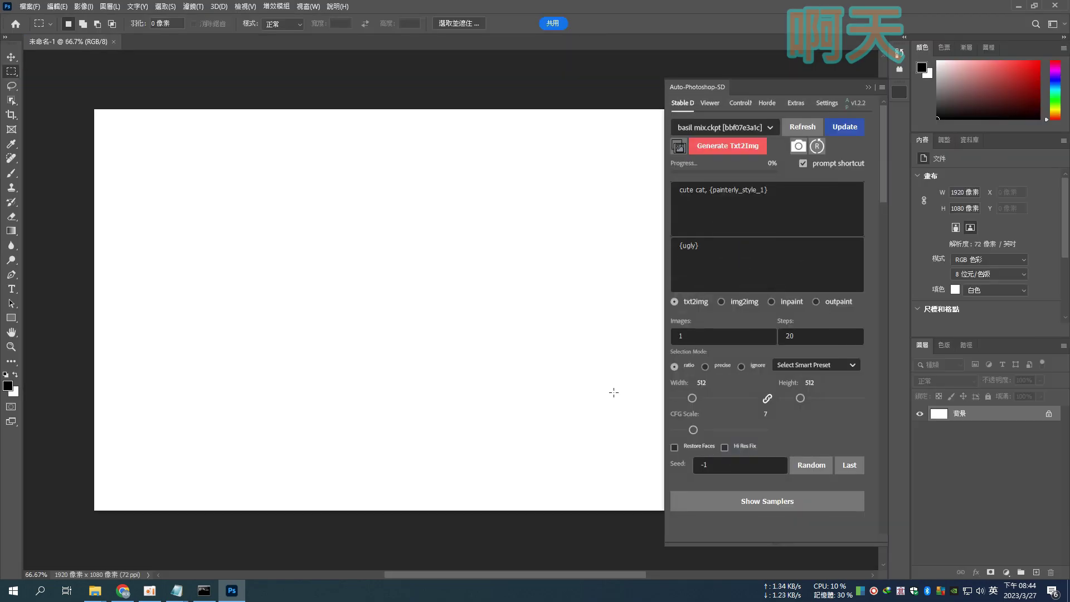
Draw a roughly 508-pixel square selection in the upper-left part of the canvas
{"action": "left_click_drag", "start_coordinate": [488, 261], "coordinate": [396, 260]}
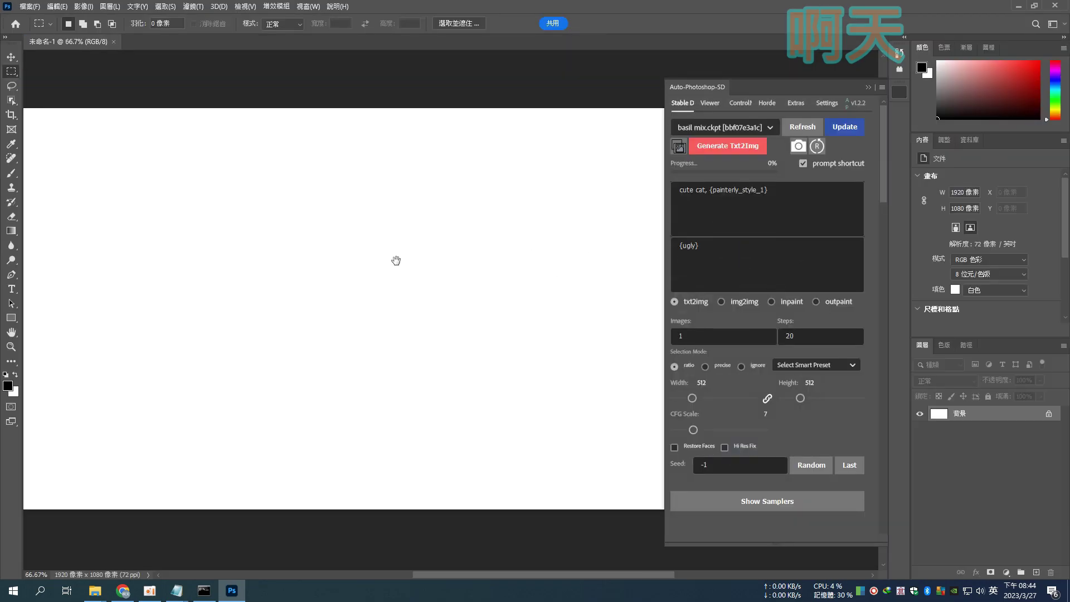
{"action": "left_click_drag", "start_coordinate": [213, 178], "coordinate": [325, 309]}
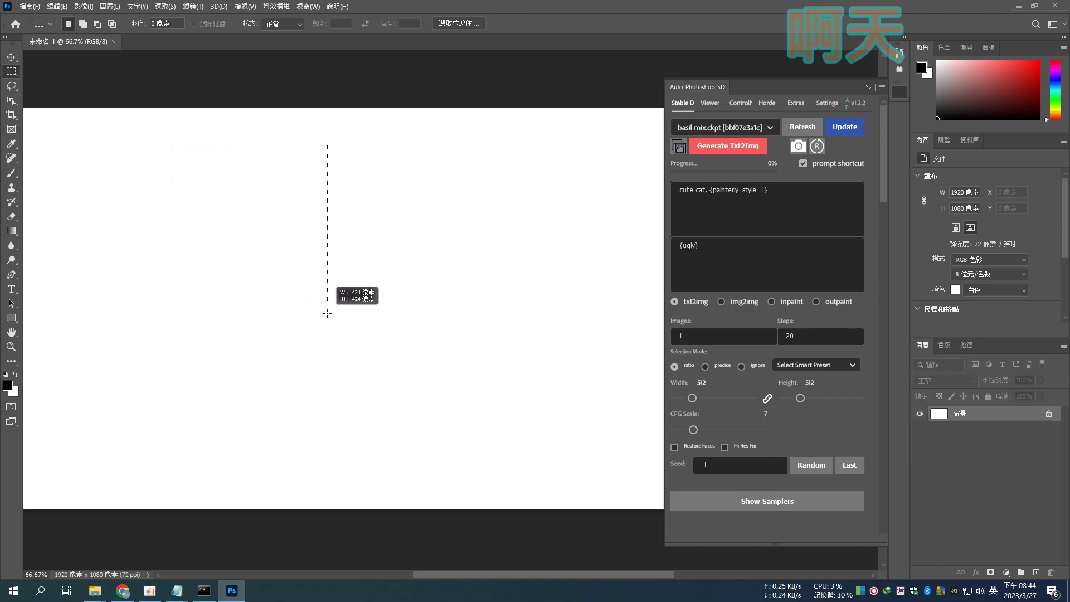
{"action": "left_click_drag", "start_coordinate": [325, 308], "coordinate": [344, 339]}
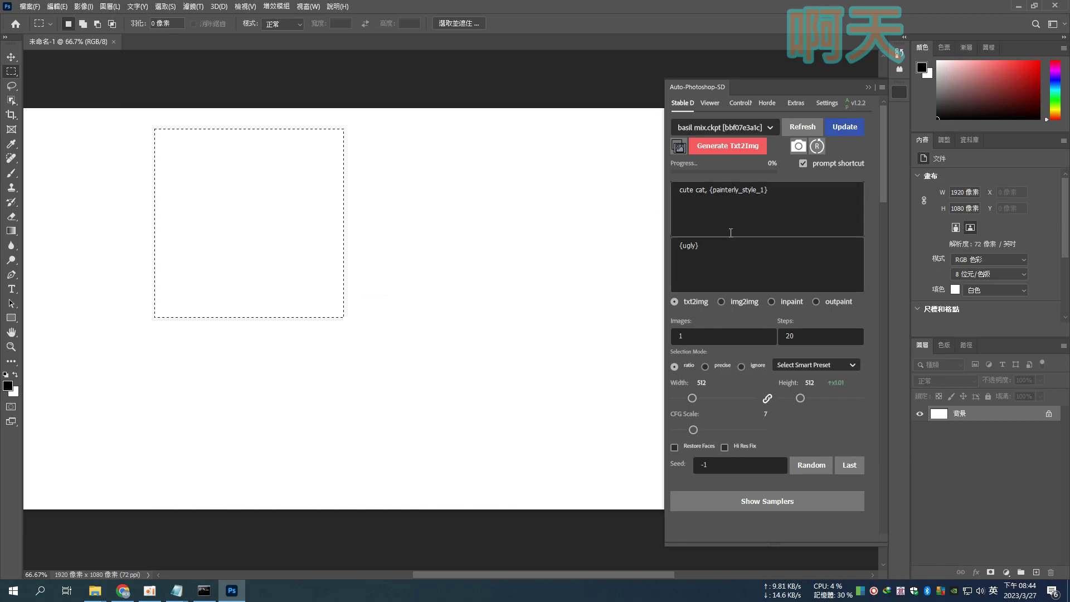
Run a Txt2Img generation into the selection and dismiss the resulting '顯示' command error
{"action": "left_click", "coordinate": [729, 149]}
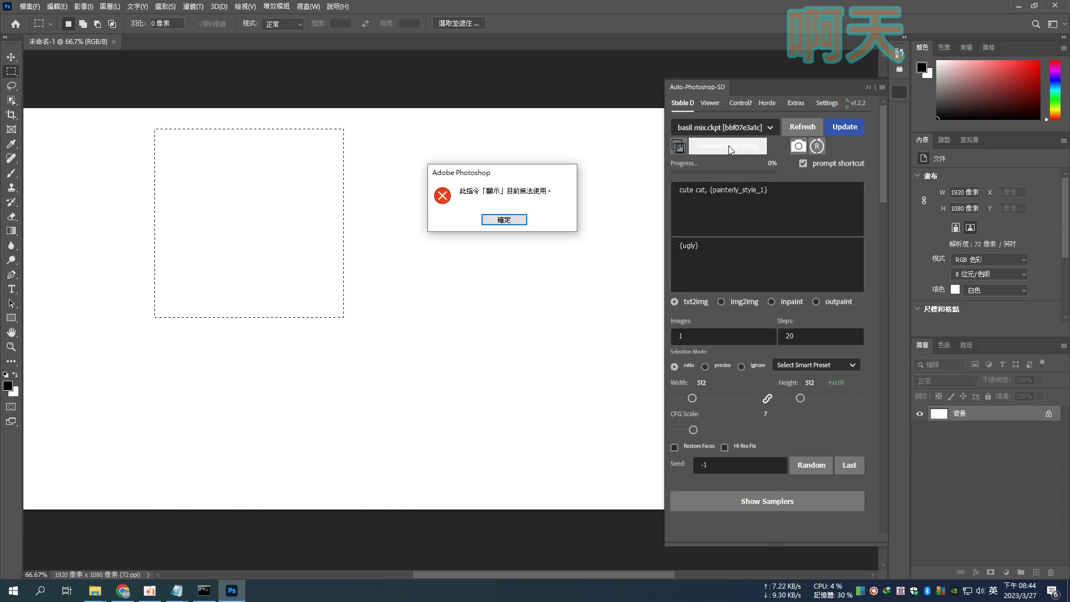
{"action": "left_click", "coordinate": [504, 220]}
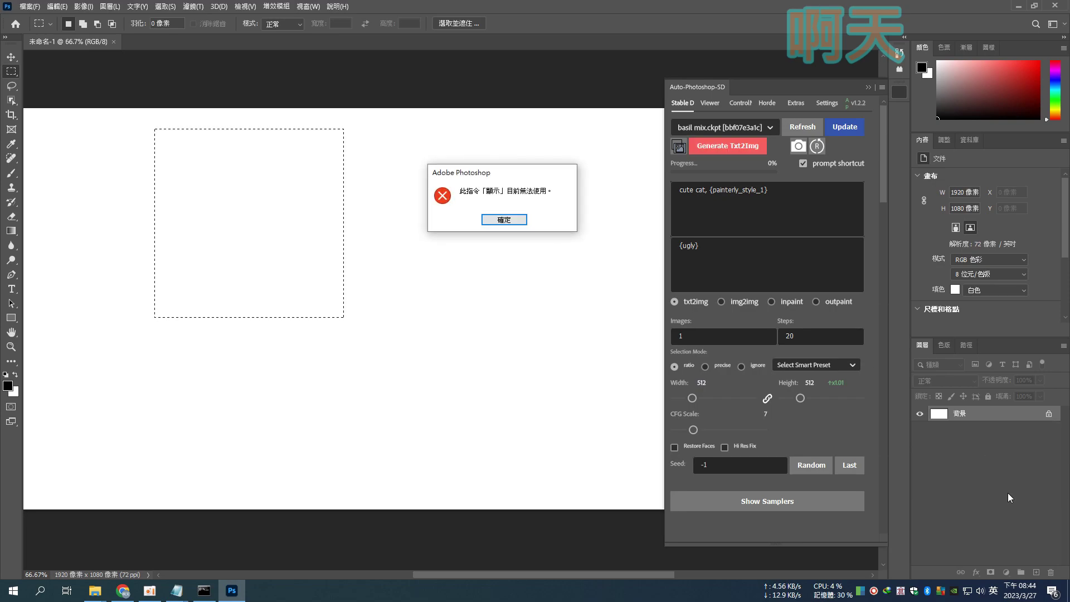
{"action": "left_click", "coordinate": [498, 221]}
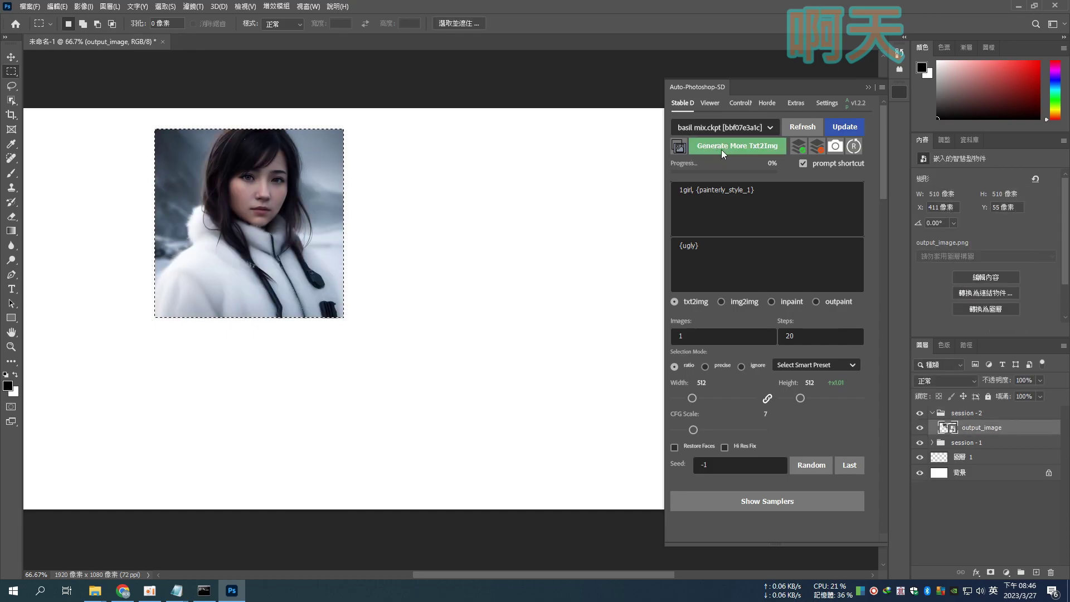
{"action": "type", "text": "1girl"}
Generate another '1girl, {painterly_style_1}' portrait into the square selection
{"action": "left_click", "coordinate": [742, 149]}
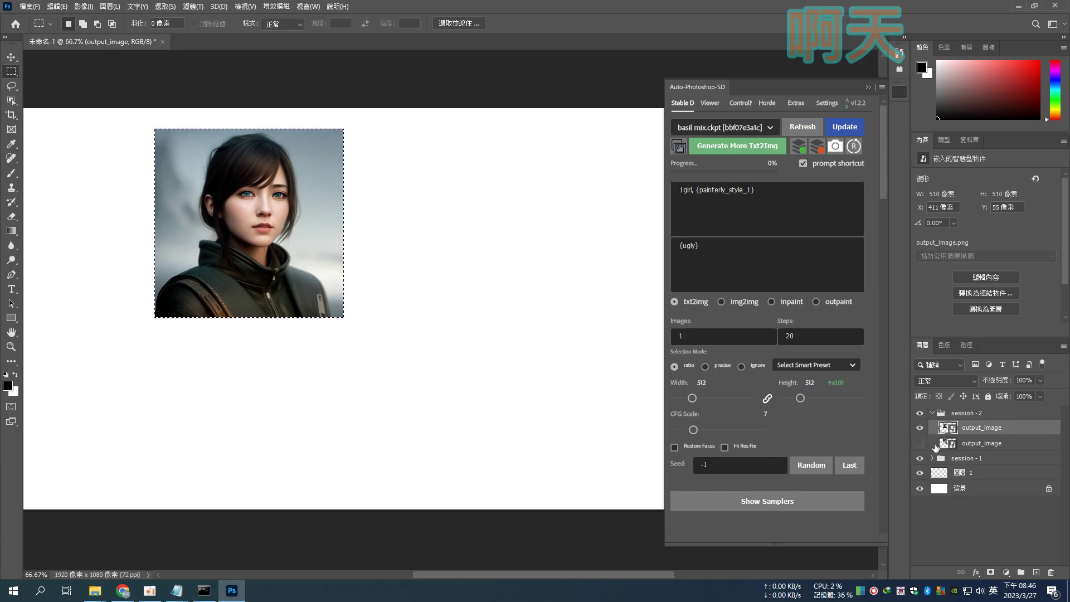
Compare the white-coat and dark-jacket portrait layers, leaving the dark-jacket one visible, and refresh the models
{"action": "left_click", "coordinate": [920, 427]}
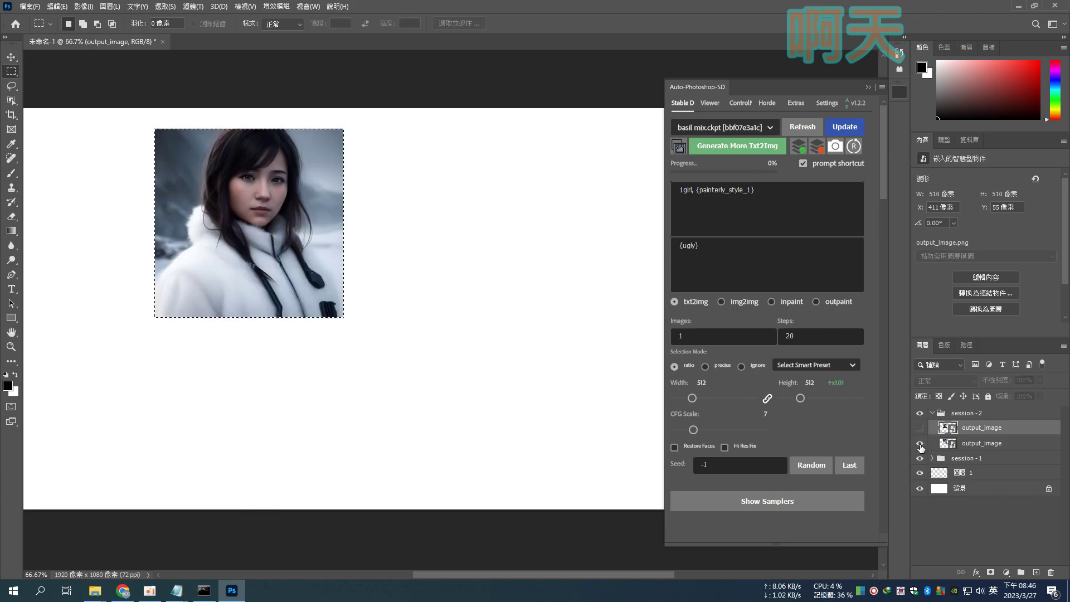
{"action": "left_click", "coordinate": [920, 443]}
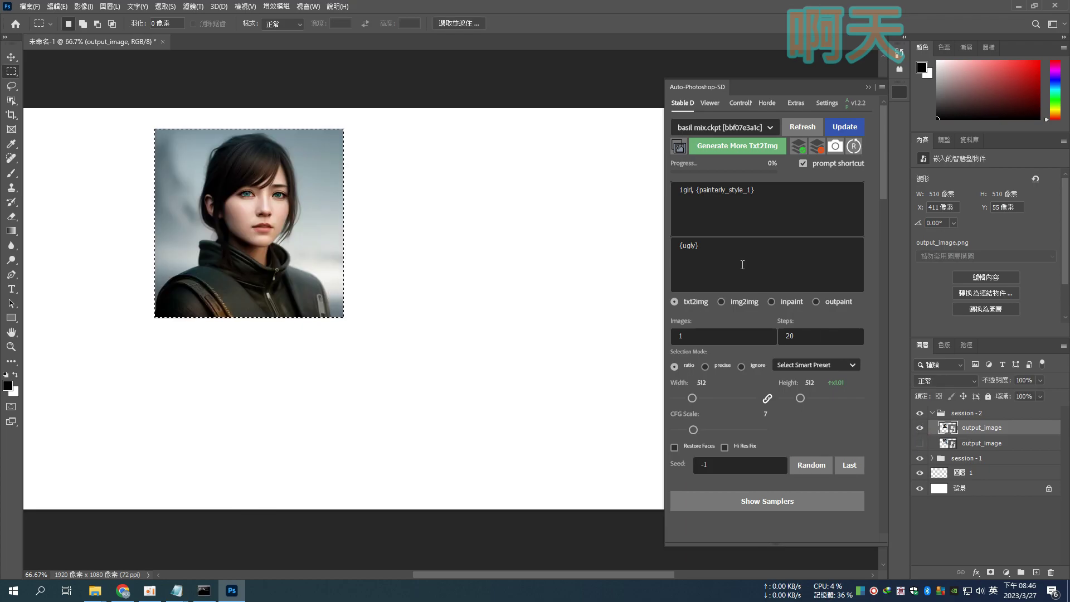
{"action": "left_click", "coordinate": [806, 131]}
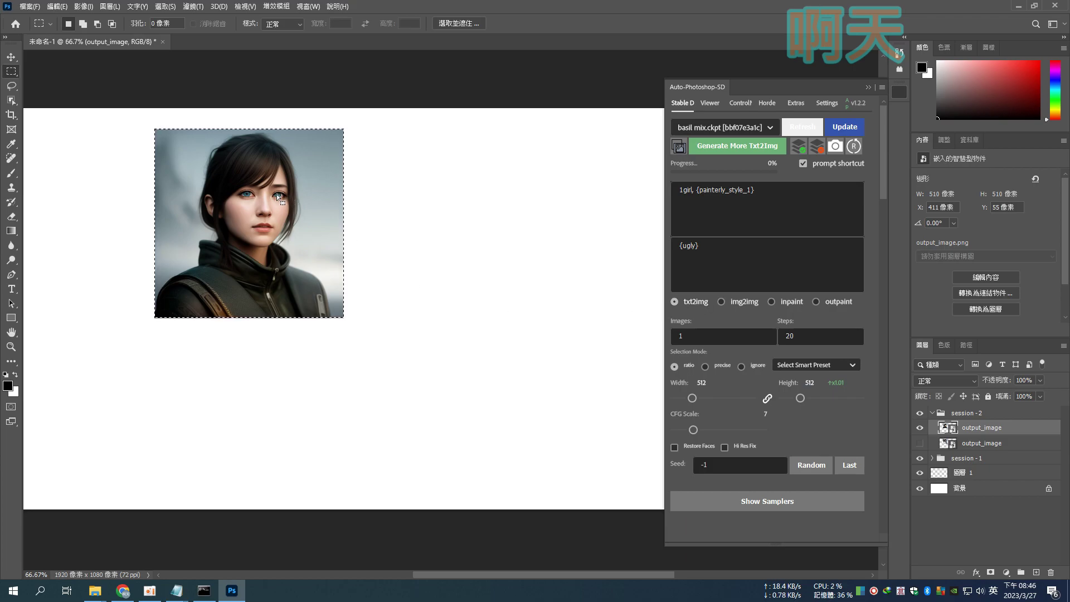
Zoom in on the girl's face, then back out to view the whole canvas
{"action": "mouse_move", "coordinate": [243, 197]}
{"action": "left_mouse_down"}
{"action": "mouse_move", "coordinate": [339, 218]}
{"action": "mouse_move", "coordinate": [263, 226]}
{"action": "left_mouse_up"}
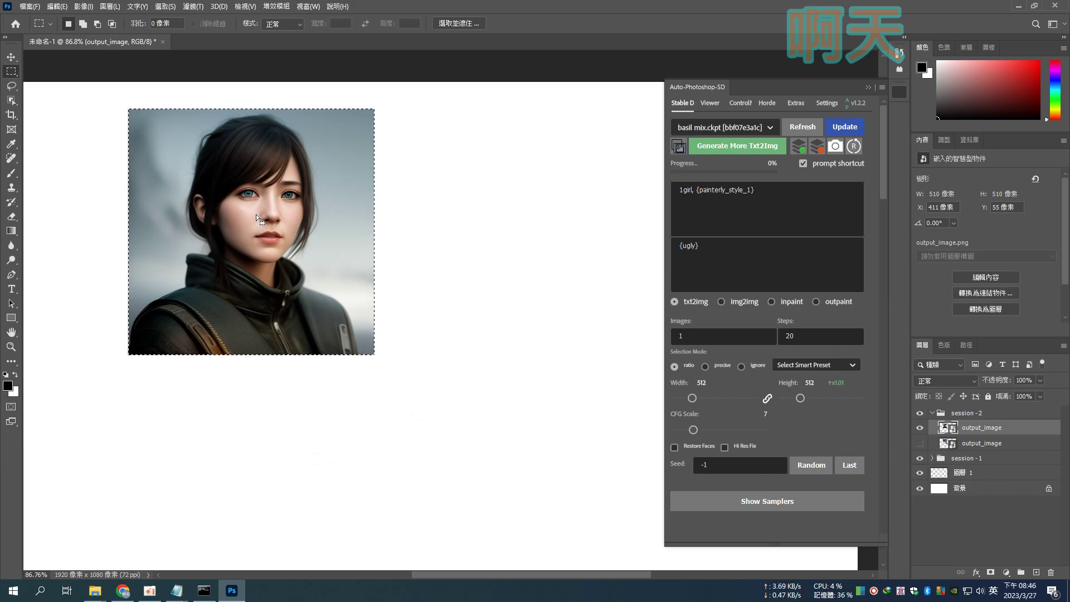
{"action": "left_click_drag", "start_coordinate": [368, 304], "coordinate": [313, 290]}
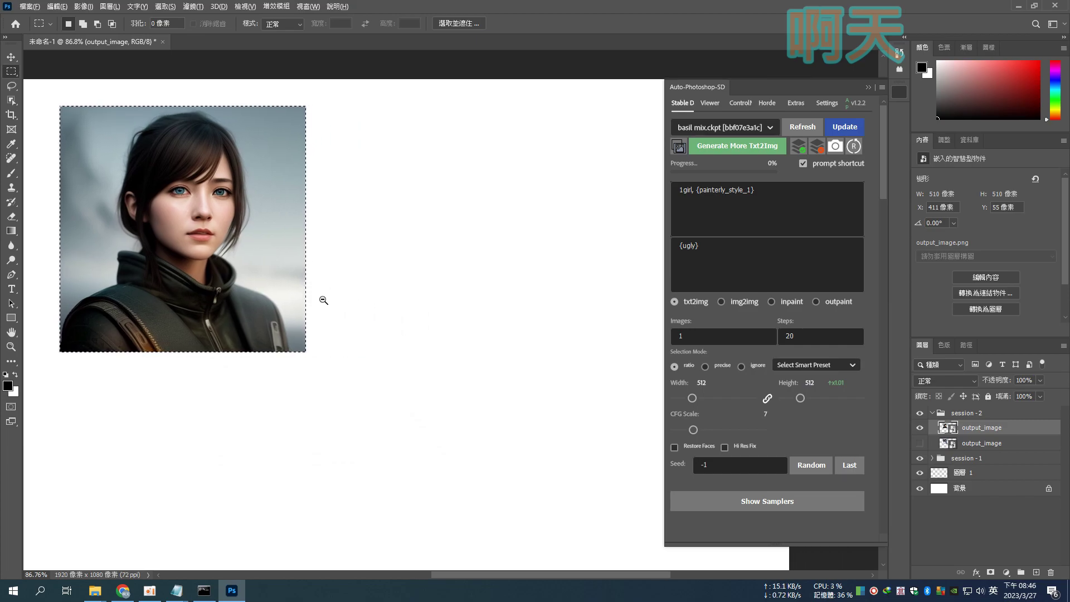
{"action": "scroll", "coordinate": [322, 299], "scroll_direction": "down", "scroll_amount": 3}
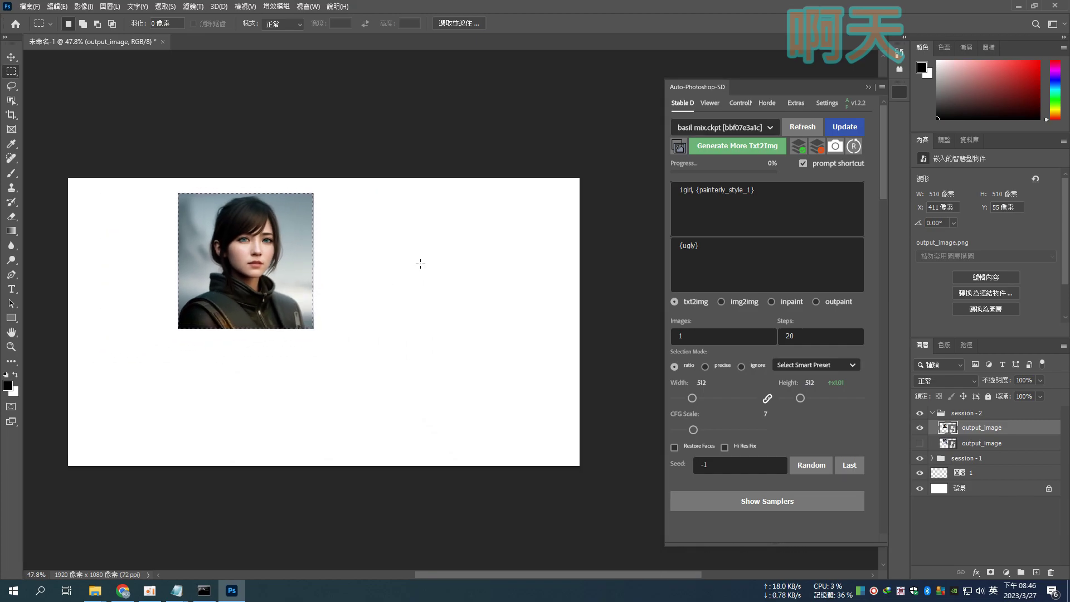